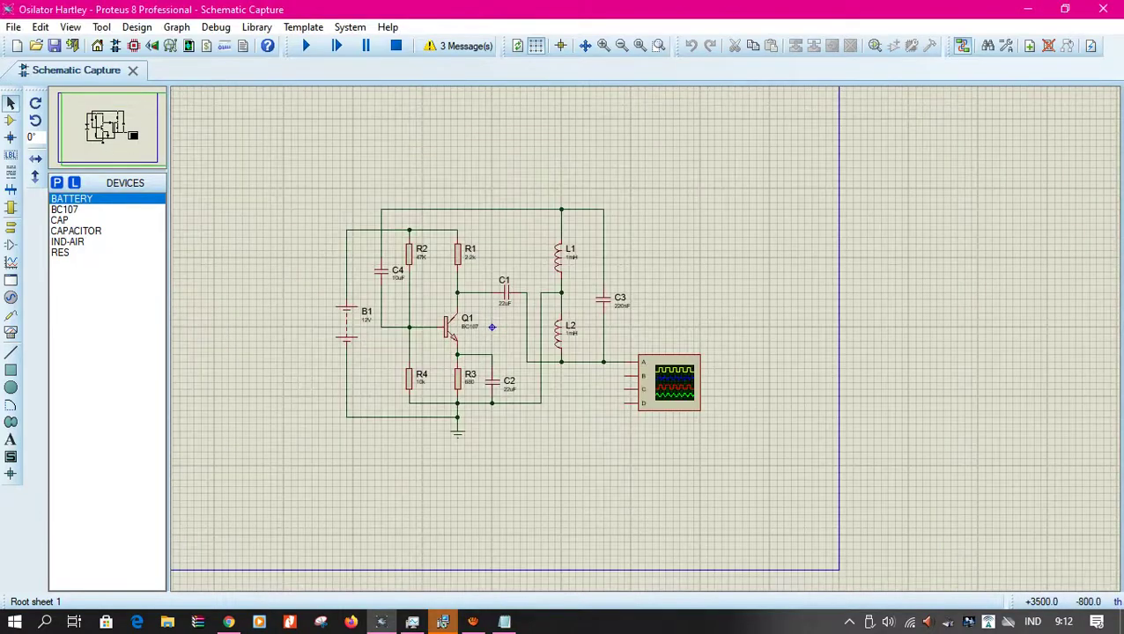
Run the simulation of the Hartley oscillator circuit with the complete schematic in view
scroll(321, 231, "up", 2)
scroll(346, 254, "down", 1)
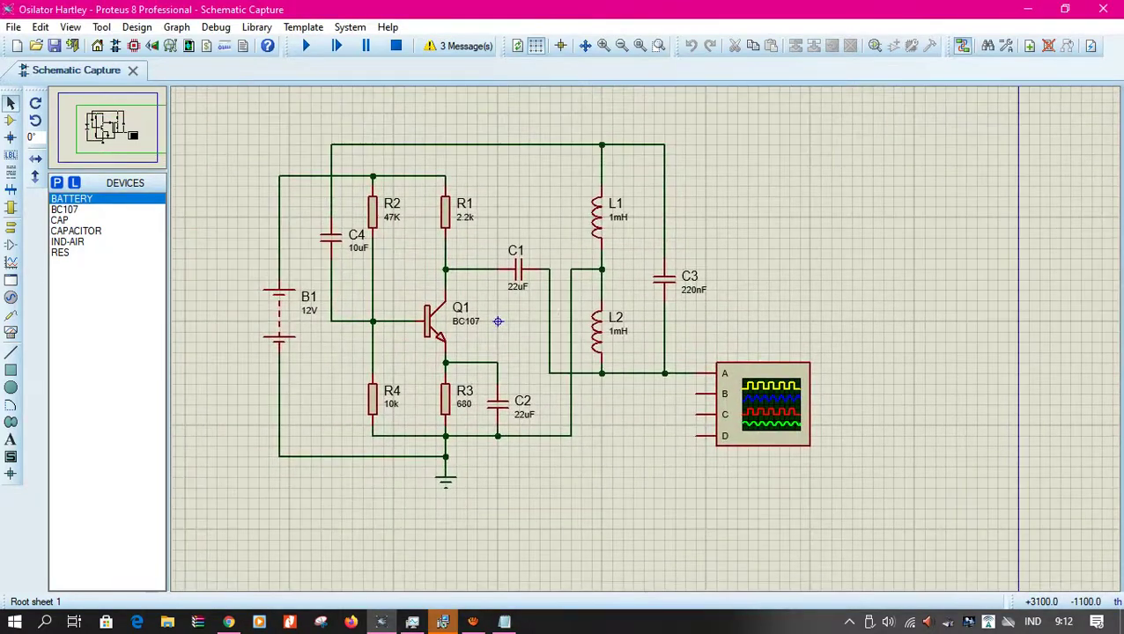
middle_click(820, 436)
left_click_drag(507, 325, 599, 345)
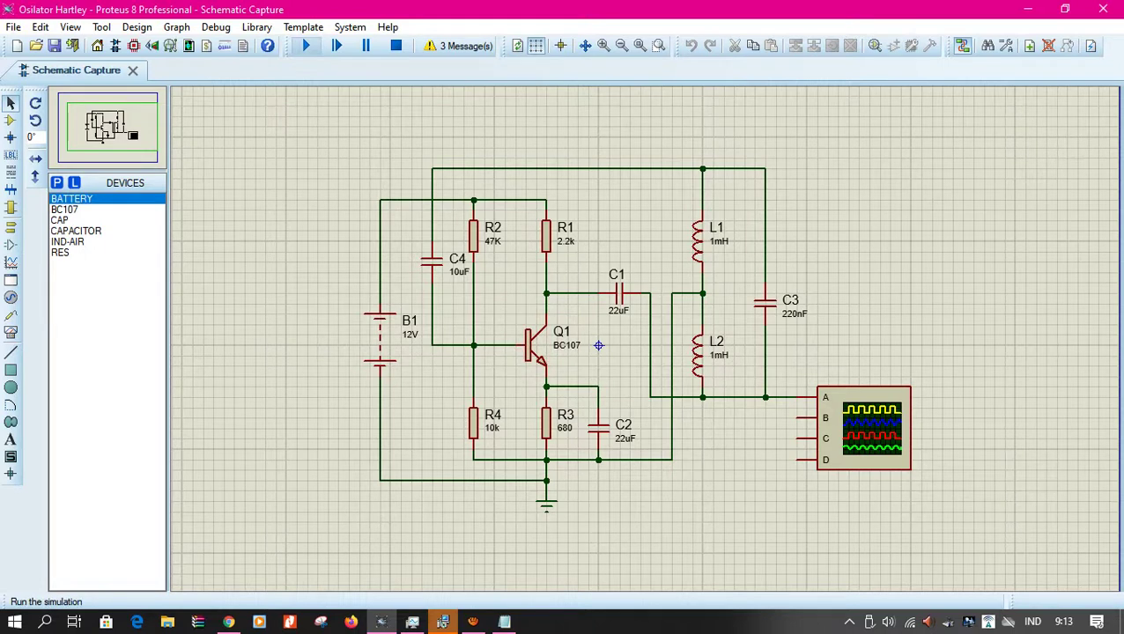
left_click(306, 45)
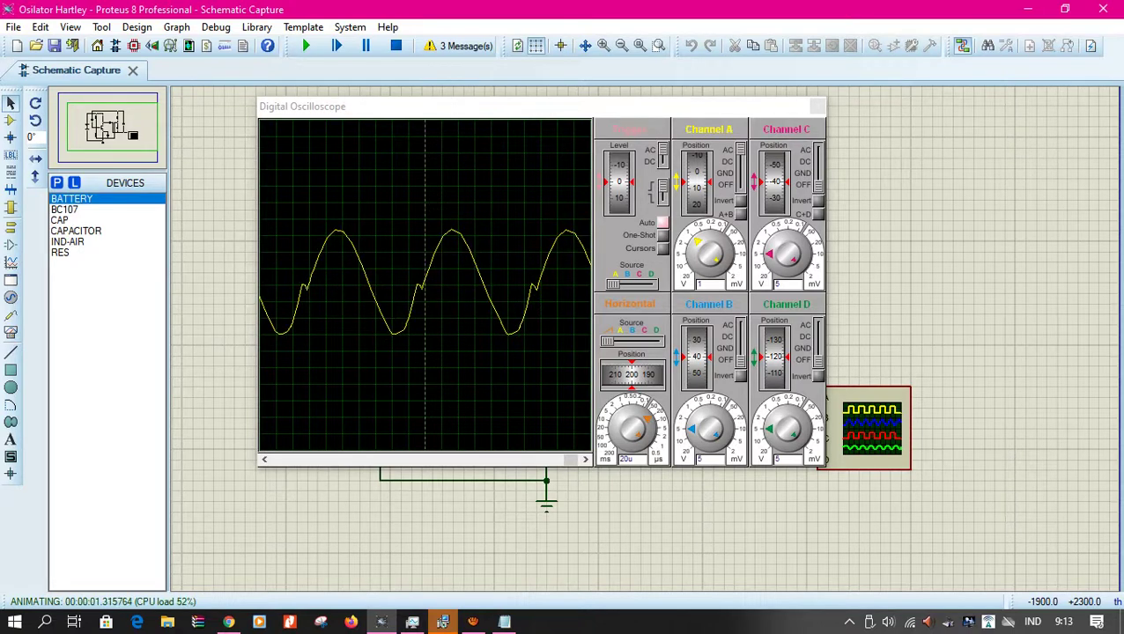
Try Channel A vertical scales of 2 V and 0.5 V per division on the oscilloscope and return it to 1 V
left_click(715, 253)
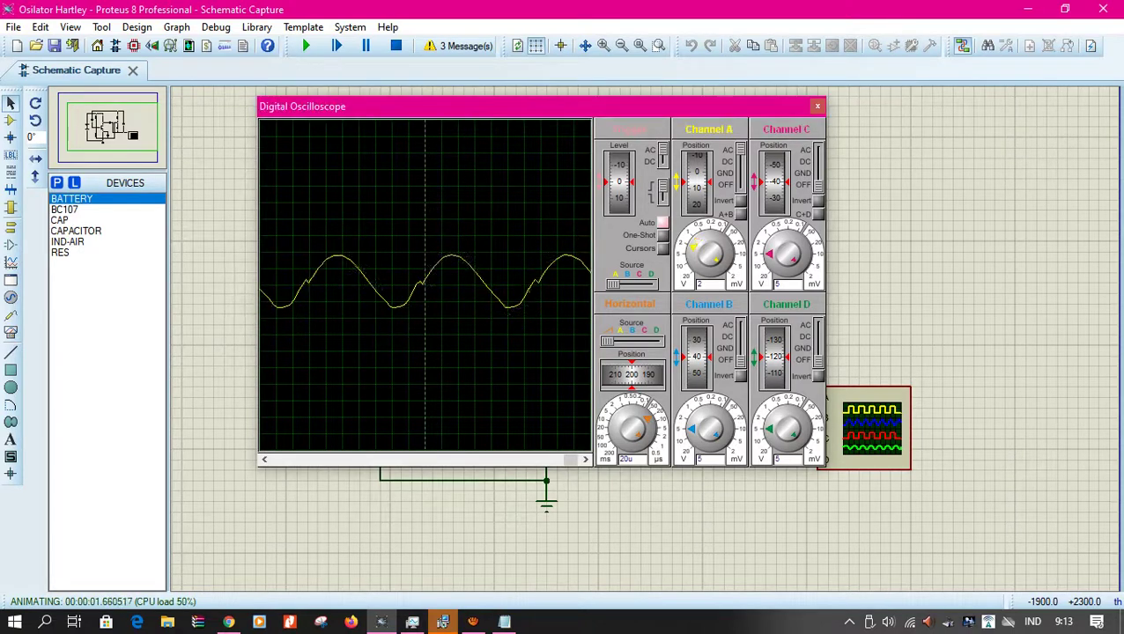
left_click(709, 247)
left_click(709, 247)
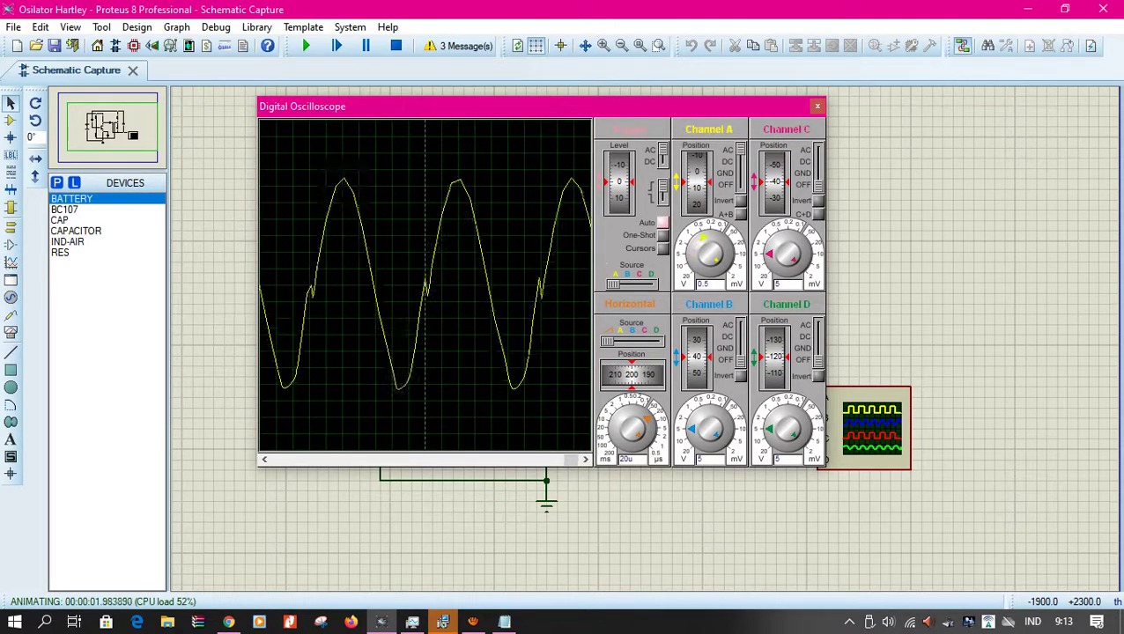
left_click(709, 247)
left_click(709, 246)
left_click_drag(717, 237, 697, 242)
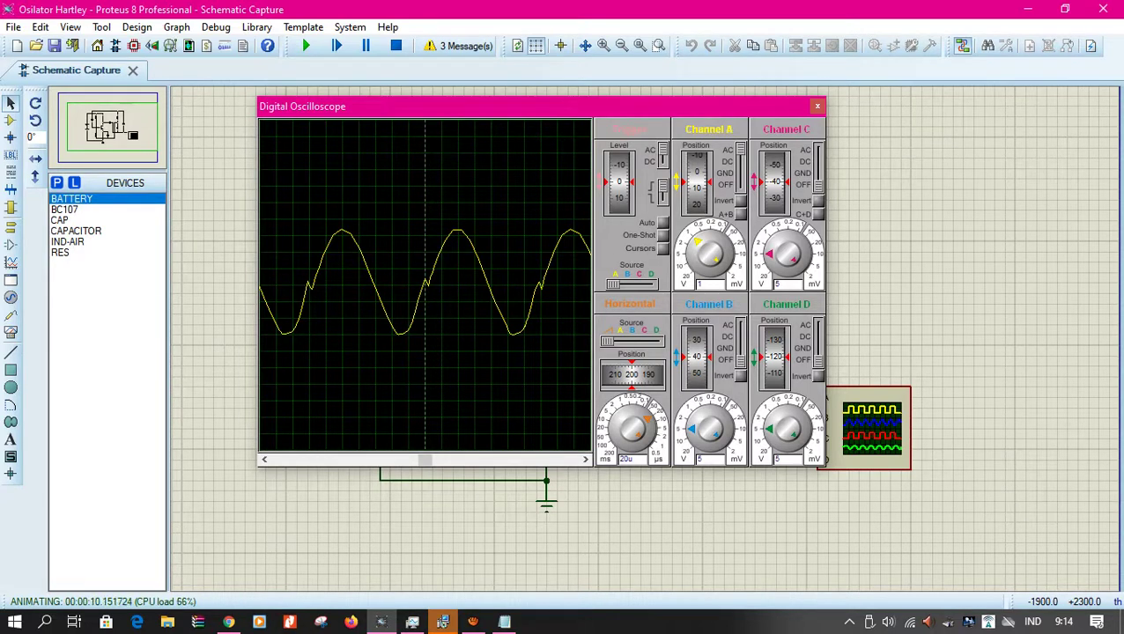
Switch to Notepad and replace the amplitude calculation with "A = banyak kotak (div) x skala verikal (Volt / div)"
left_click(504, 622)
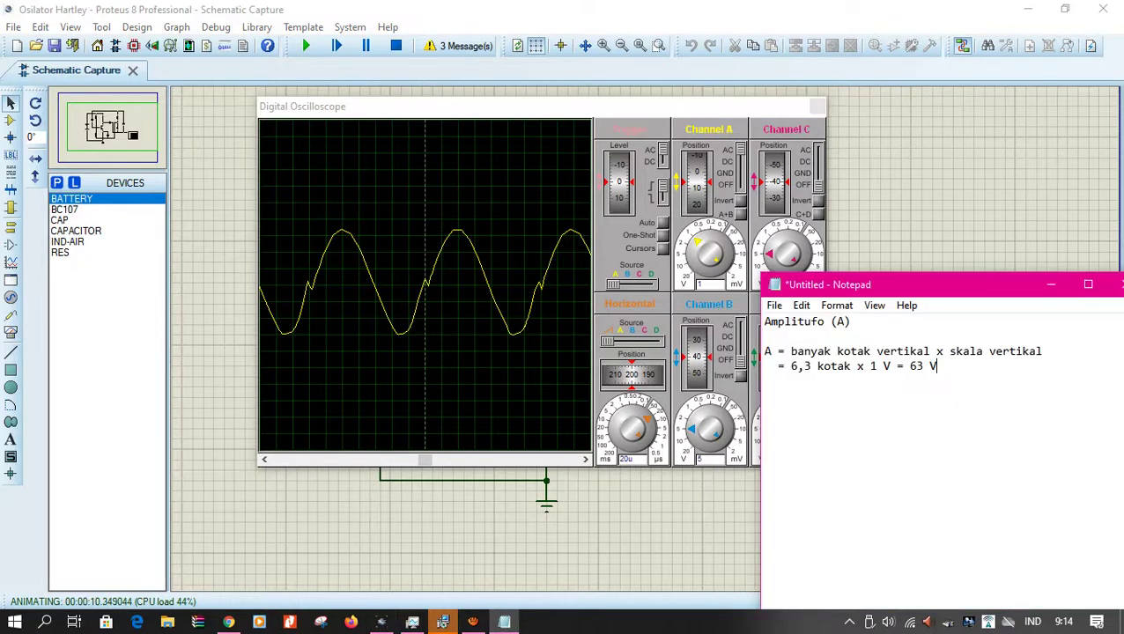
left_click_drag(938, 365, 764, 350)
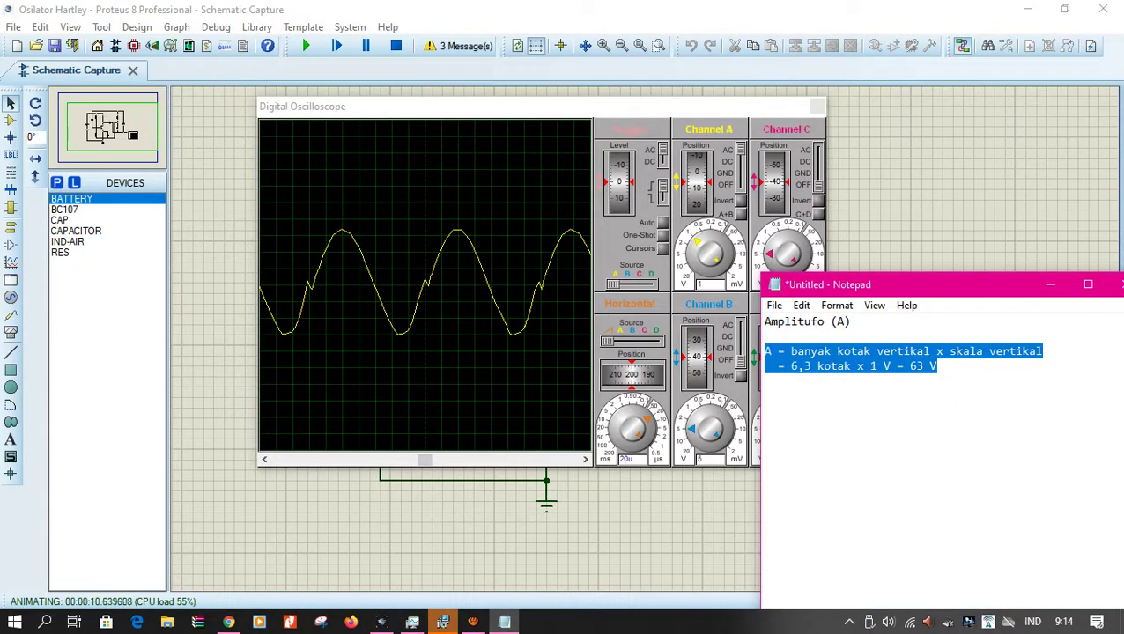
key("BackSpace")
type("A")
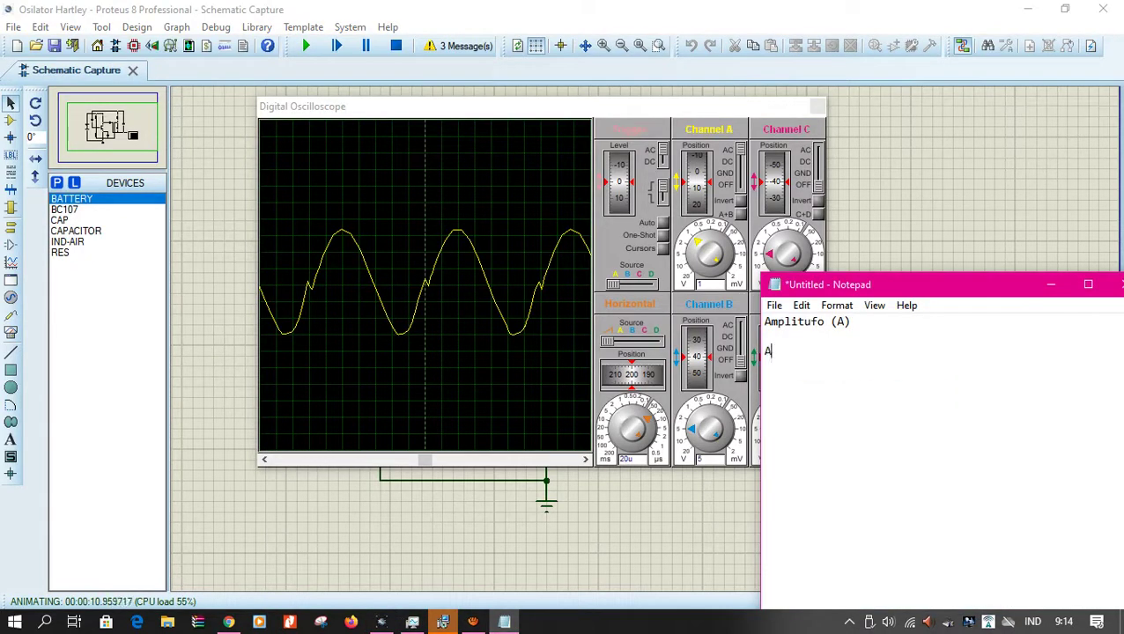
type(" = banyak kota")
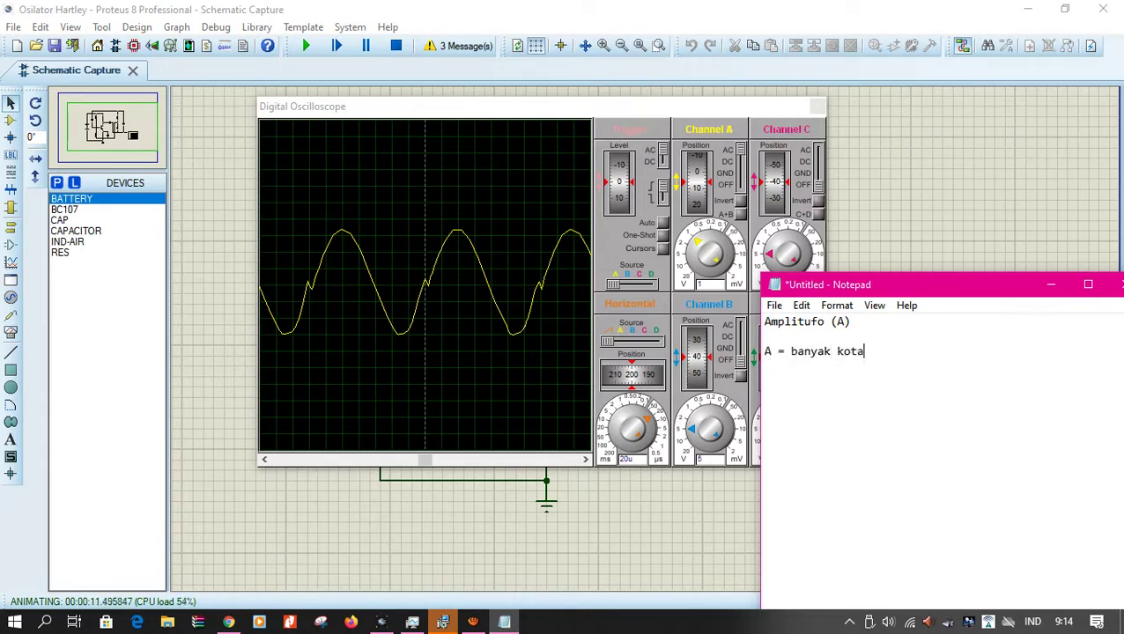
type("k x skala verikal ")
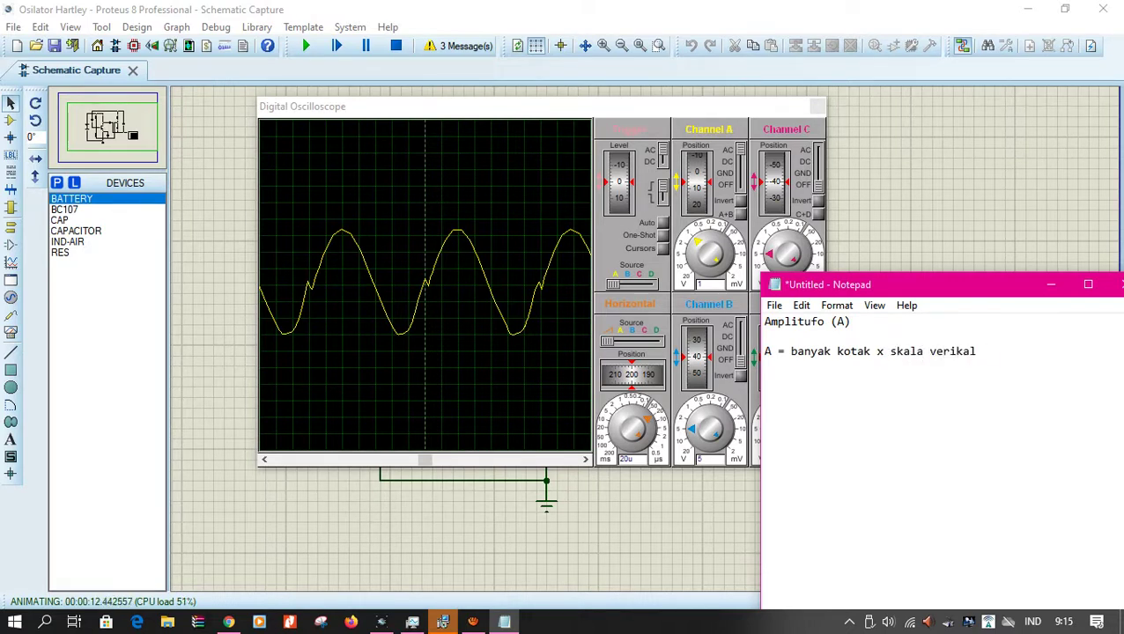
type("(Volt / di")
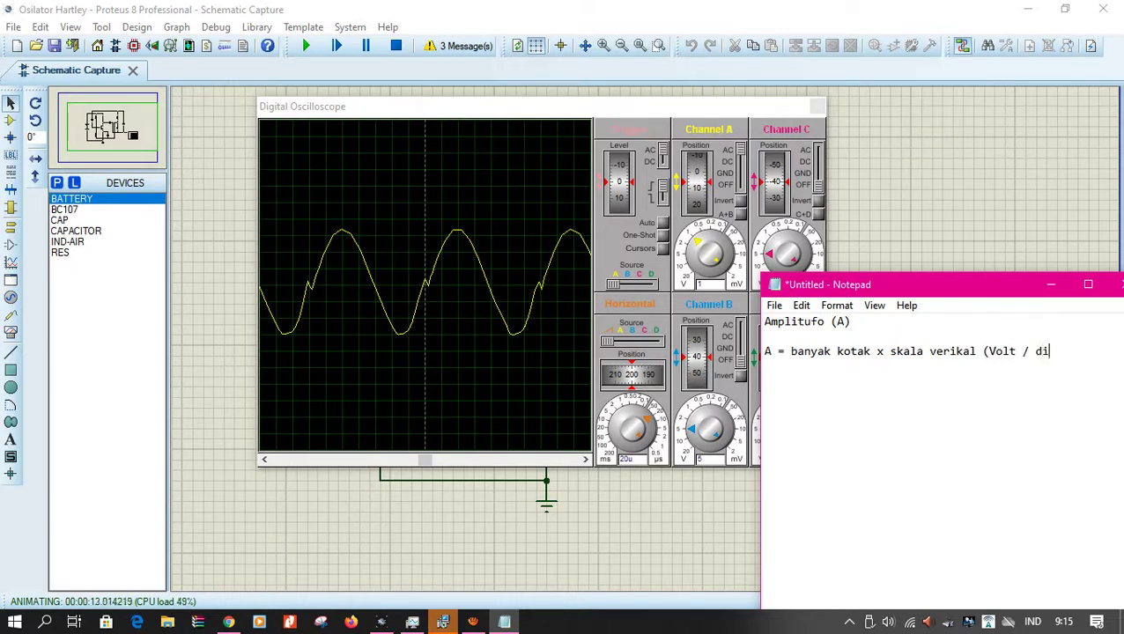
type("v)")
type("(div)")
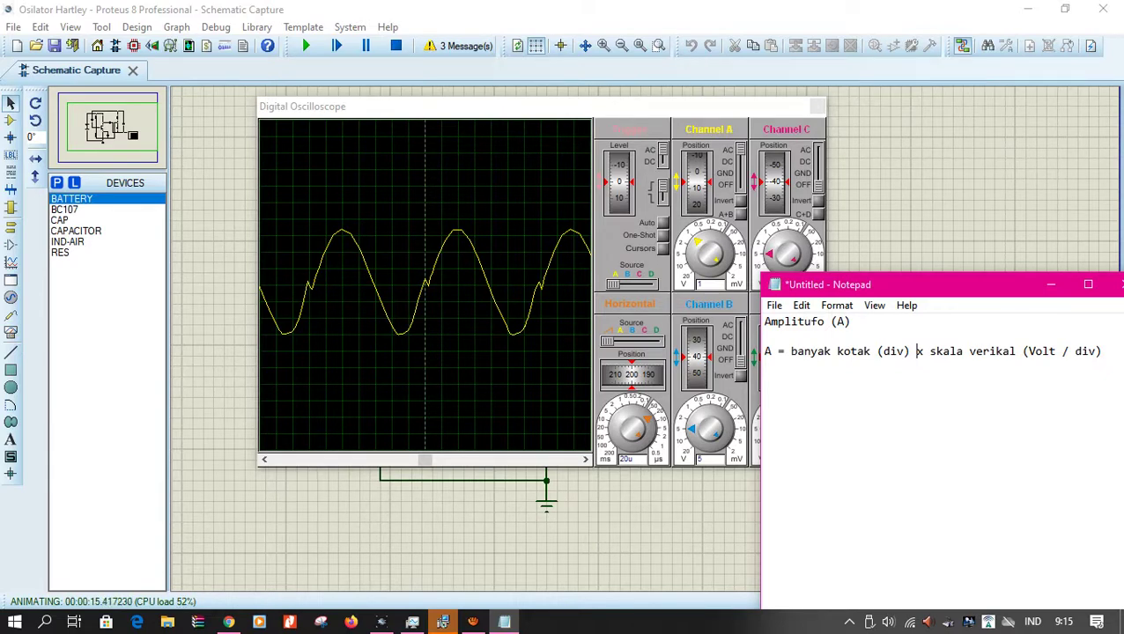
Check Channel A's scale on the Proteus oscilloscope and write "= 6,3 div x 1 volt / div" under the amplitude formula in Notepad
key("alt+Tab")
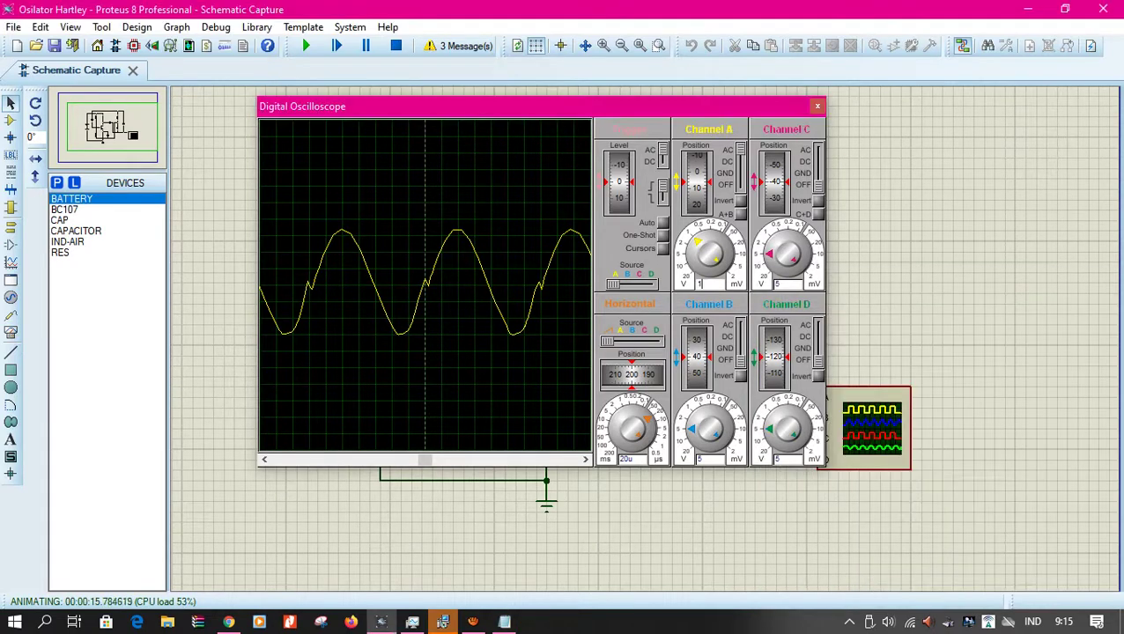
left_click(709, 254)
left_click(698, 243)
key("alt+Tab")
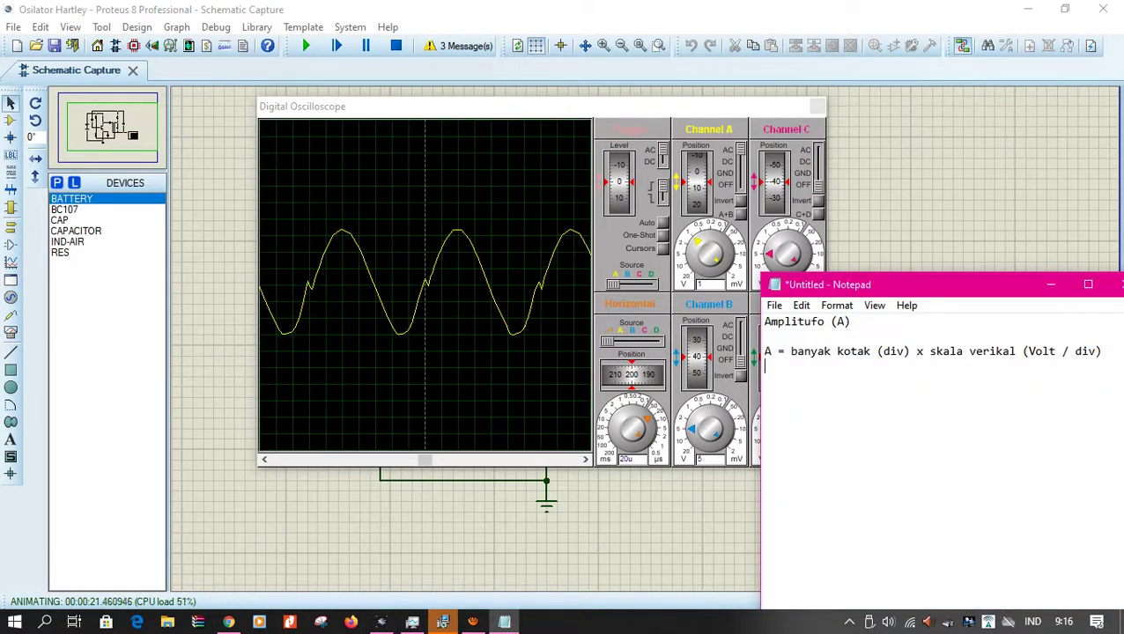
type("= 6,3 div x")
type("1 ")
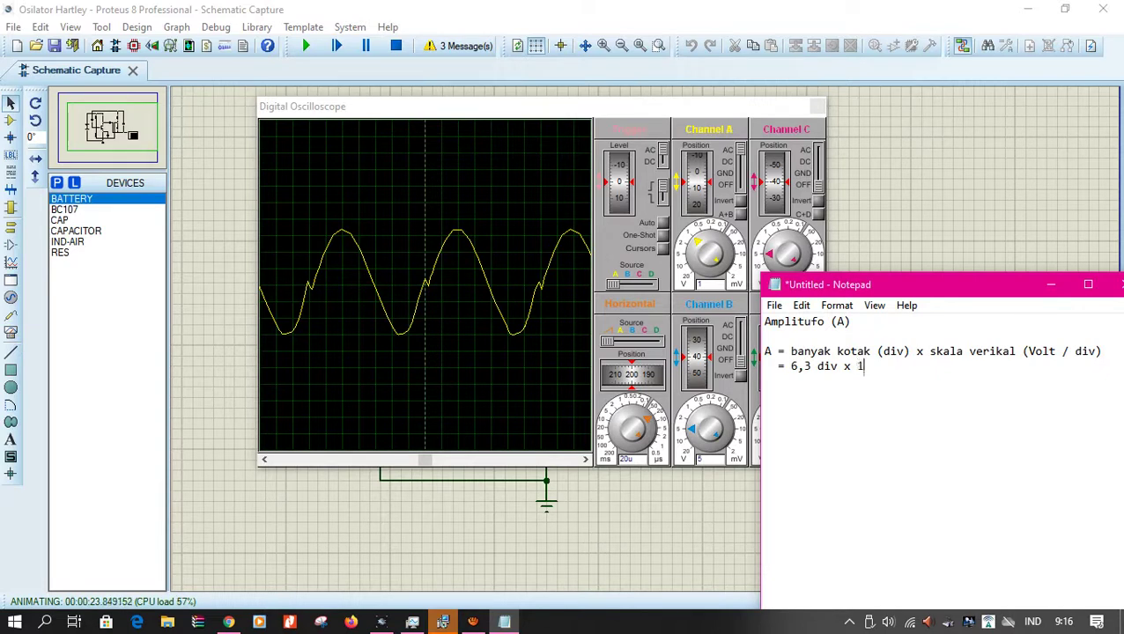
type("volt / div")
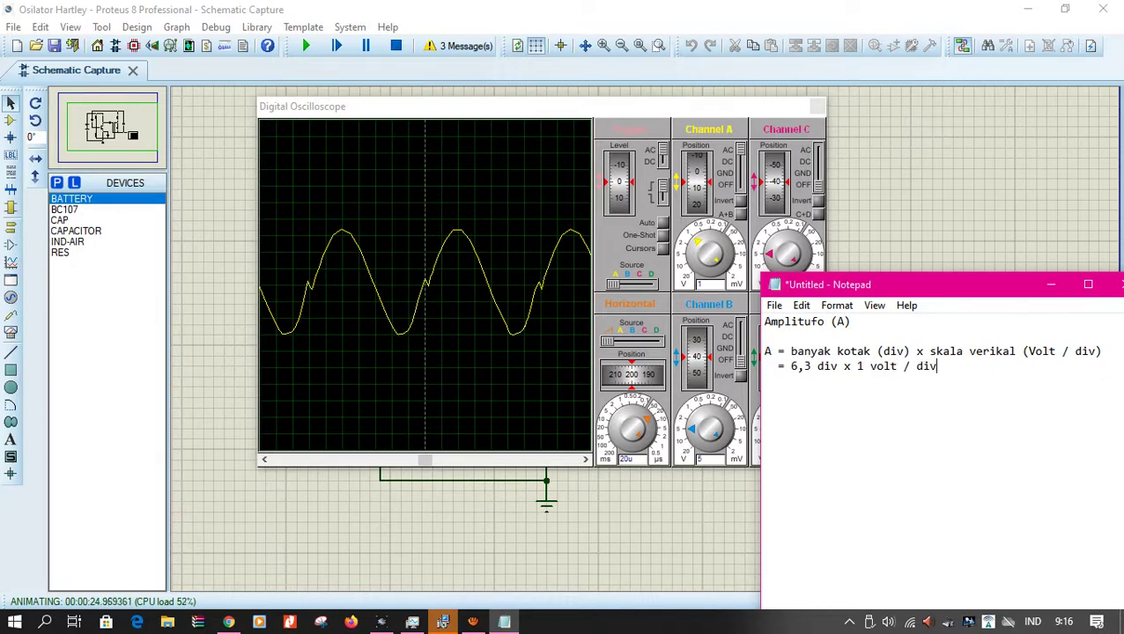
Add the line "= 6,3 volt peak to peak --> 6,3 Vpp" to the amplitude calculation
key("Return")
type("=")
type(" 6,")
type("5")
key("BackSpace")
type("3 Volt")
type("pea")
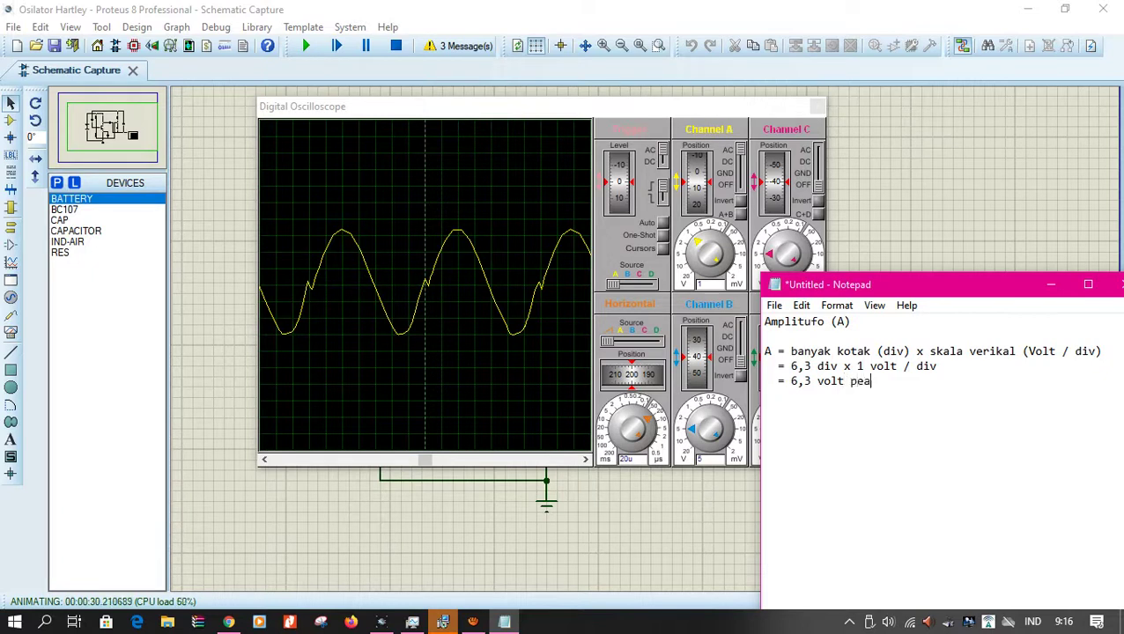
type("k to peak --> 6")
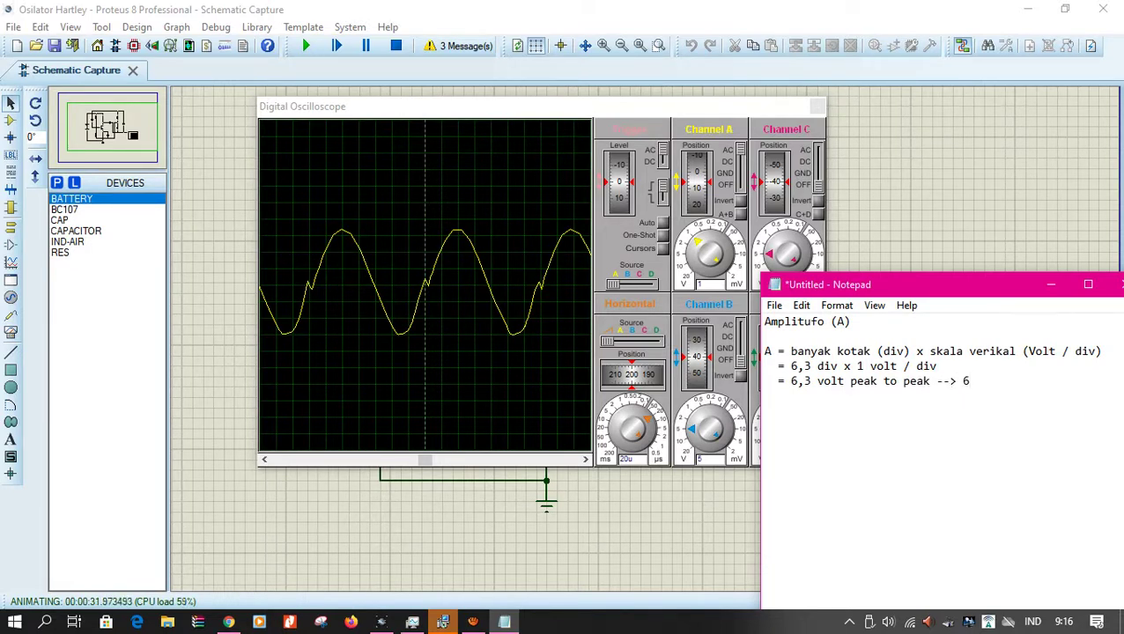
type(",3 Vpp")
Add the line "= 6,3 / 2 = 2,65 V" below the peak-to-peak line
key("Return")
type("= 6, 3")
key("BackSpace")
key("BackSpace")
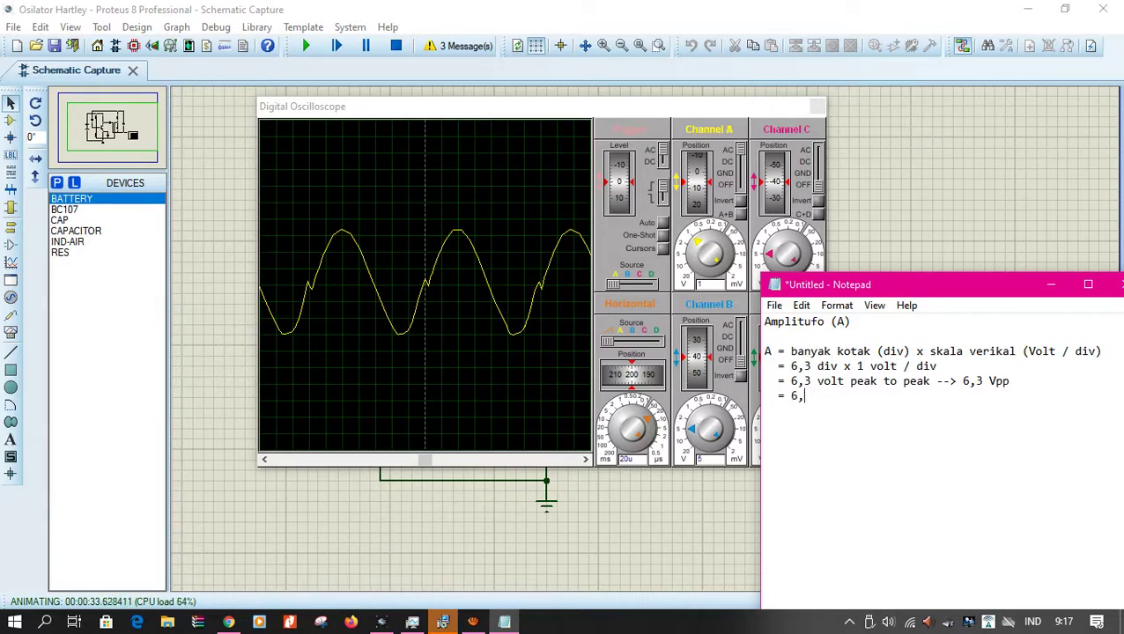
type("3 / 2 = 3,65")
key("BackSpace")
key("BackSpace")
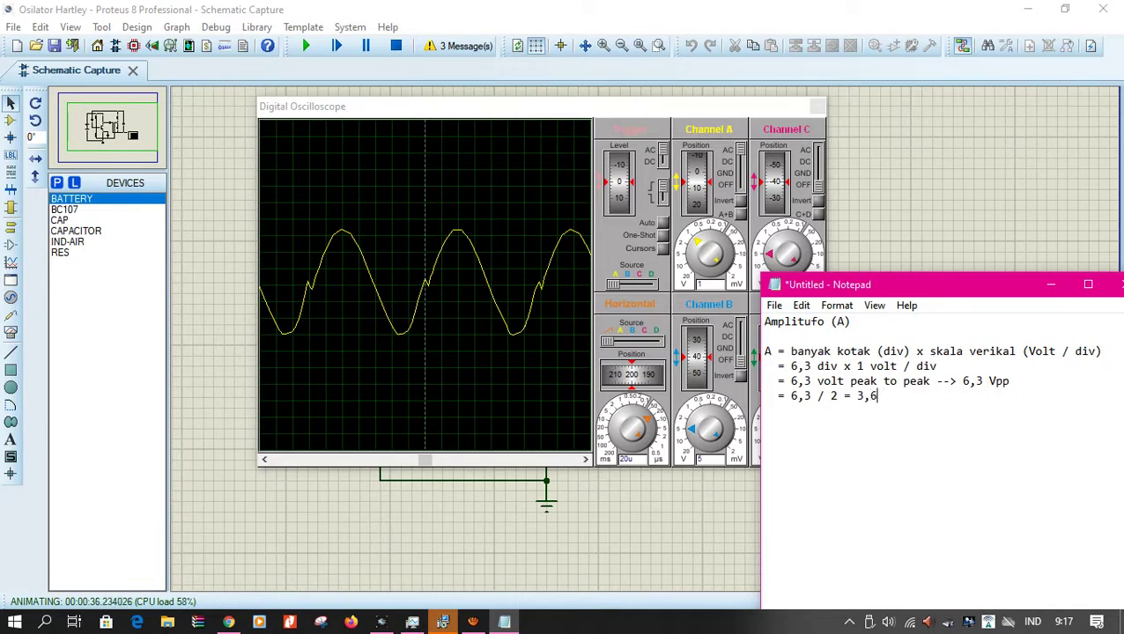
key("BackSpace")
key("BackSpace")
type("2,")
type("65")
type(" V")
type("-")
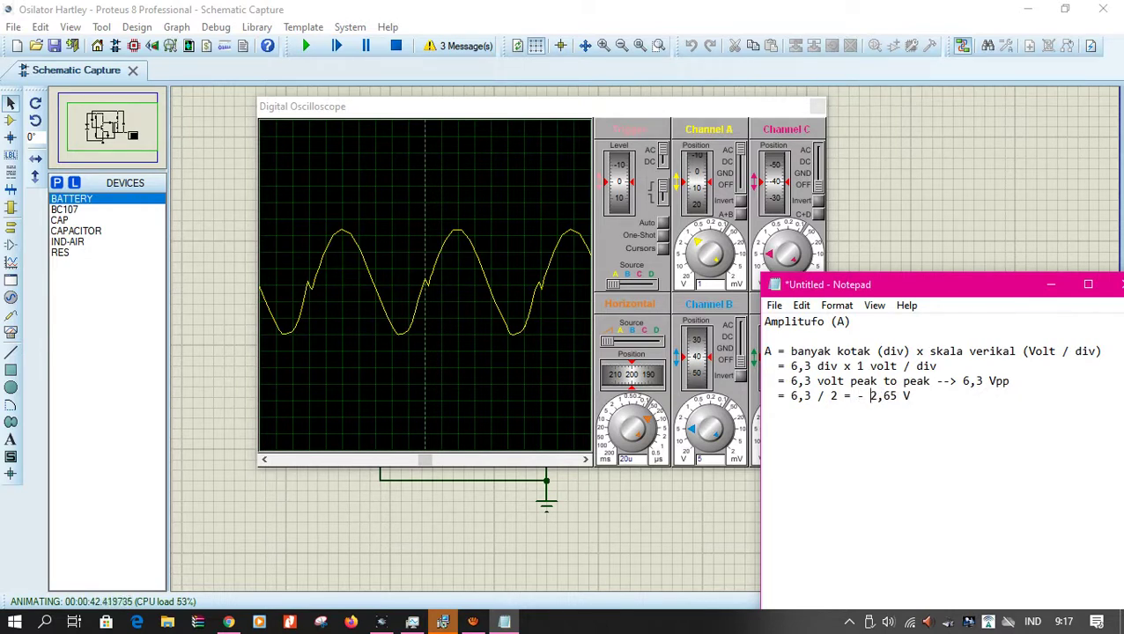
key("BackSpace")
key("BackSpace")
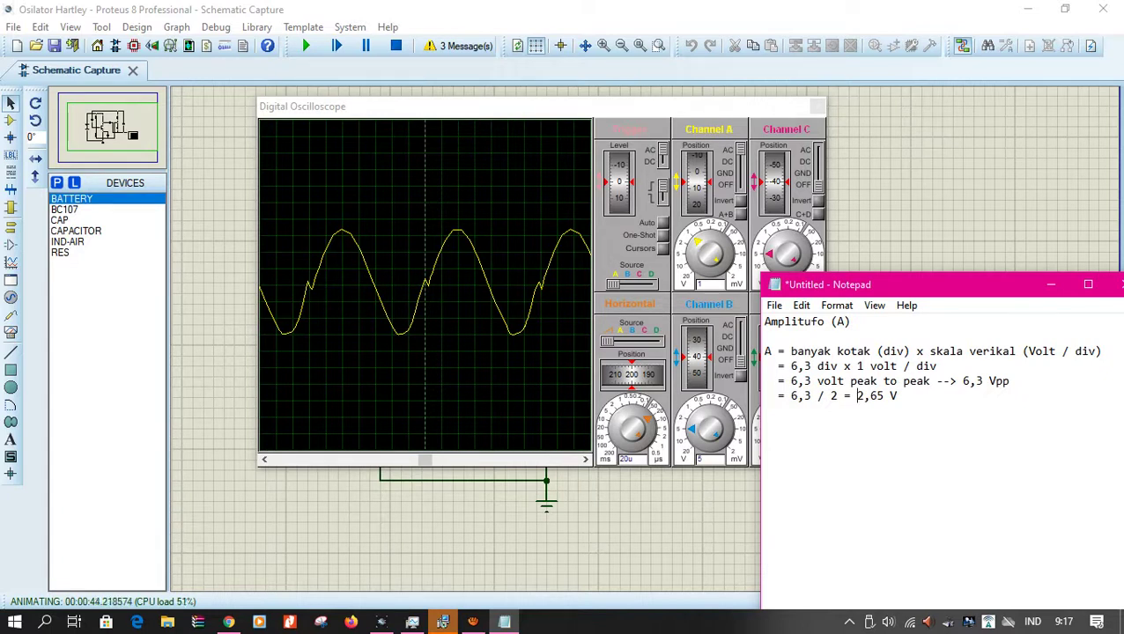
Add the heading "Periode (T)" below the amplitude section, followed by the formula "T = banyak kotak x skala horizon"
left_click_drag(897, 395, 764, 351)
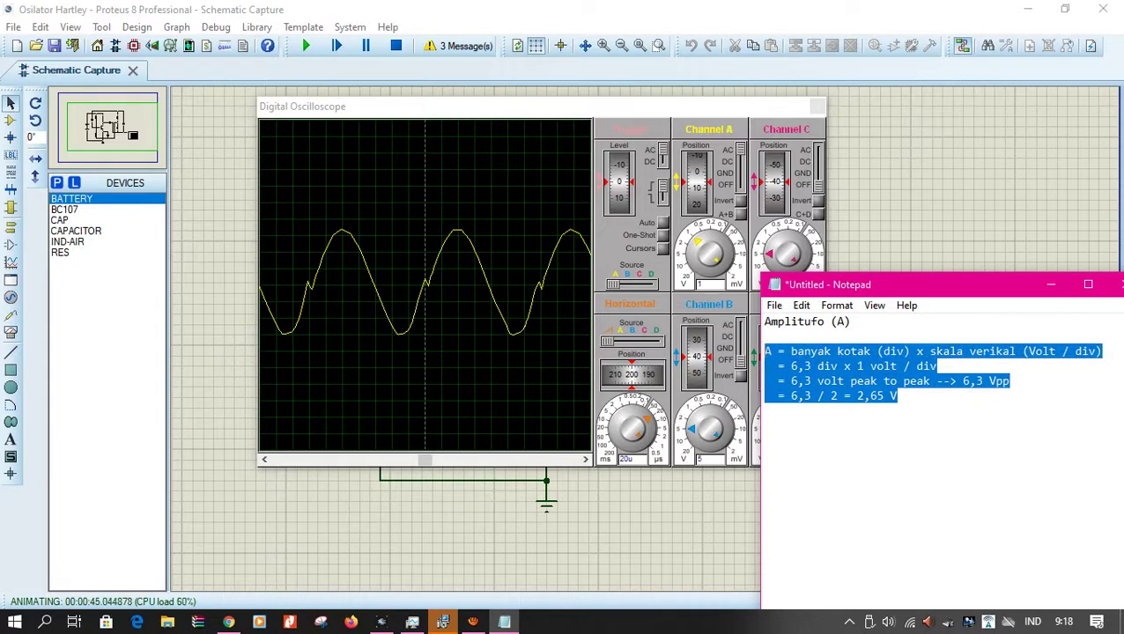
left_click(896, 396)
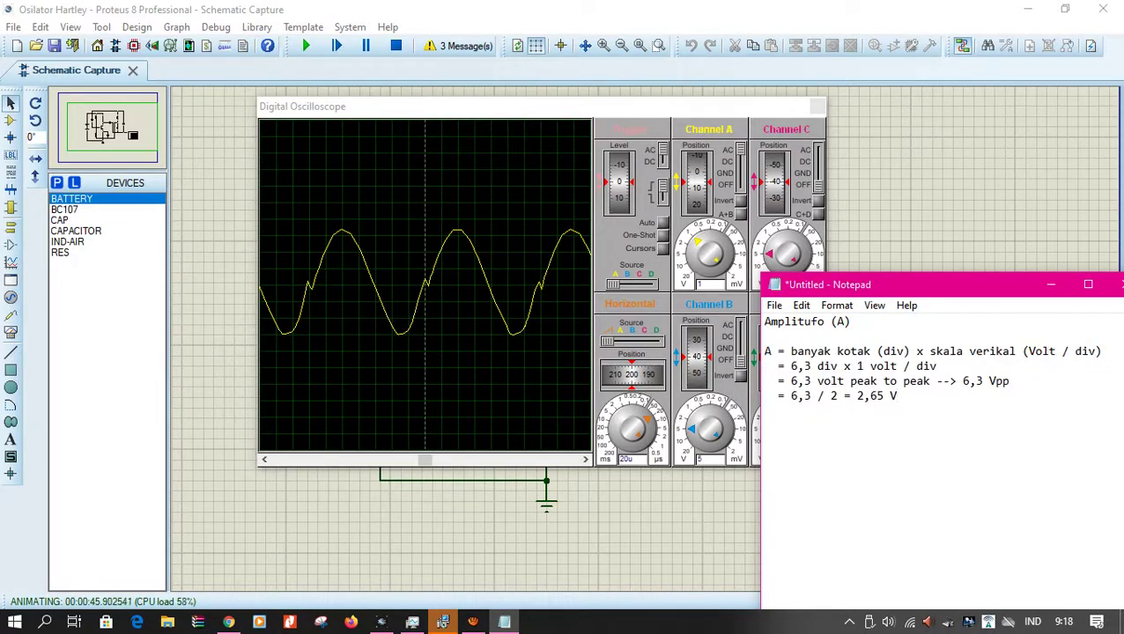
key("Return")
key("Return")
type("Periode (T)")
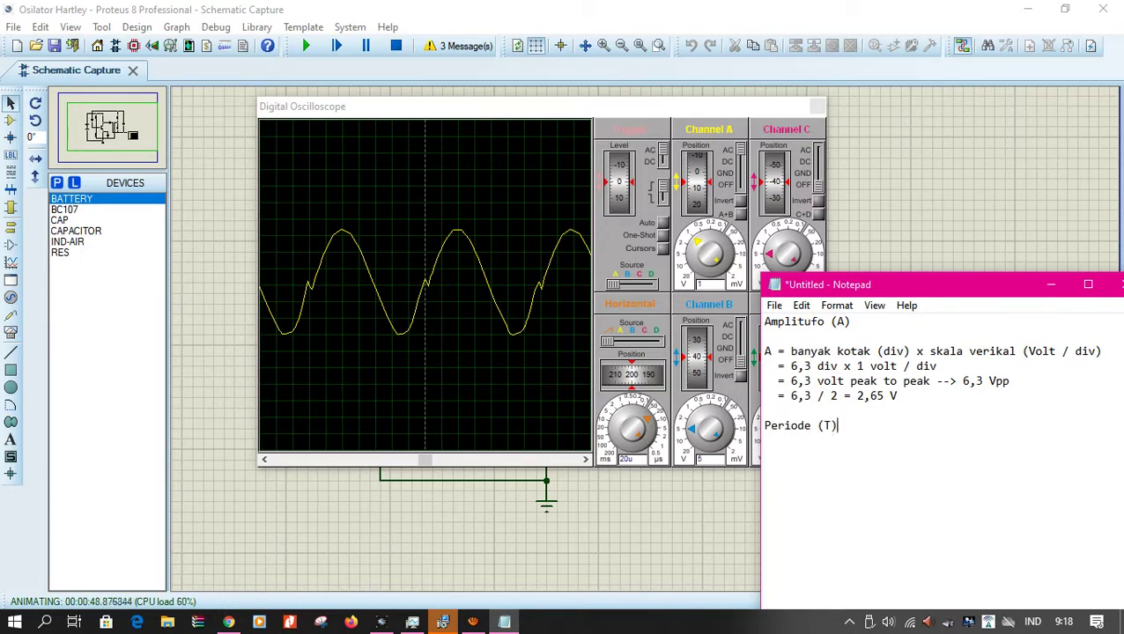
key("Return")
key("Return")
type("T = banya")
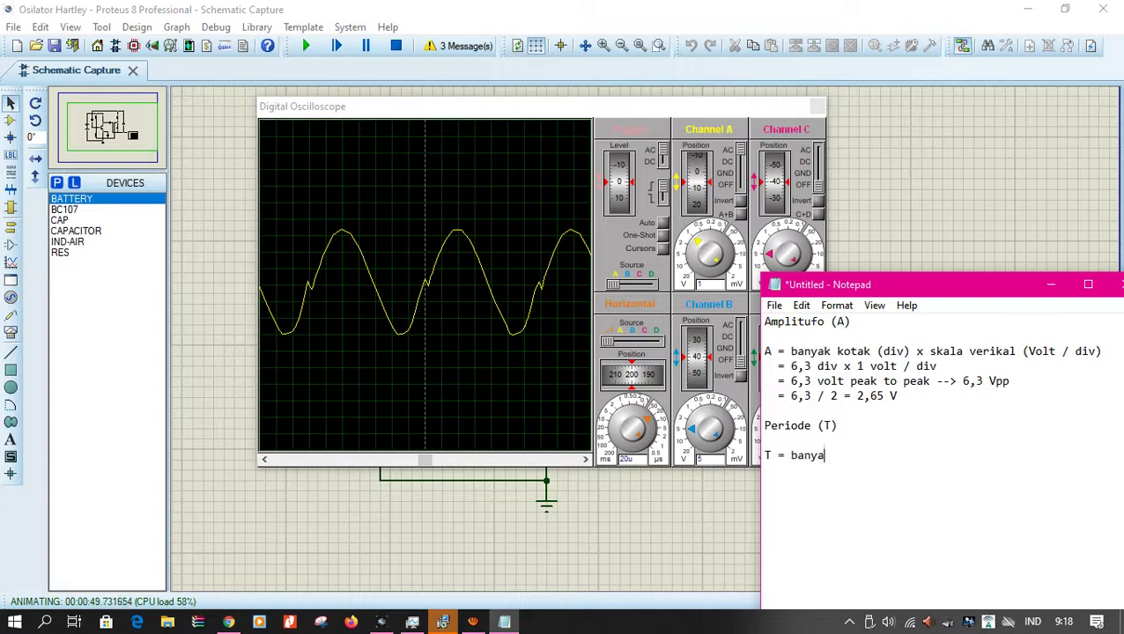
type("k kotak ")
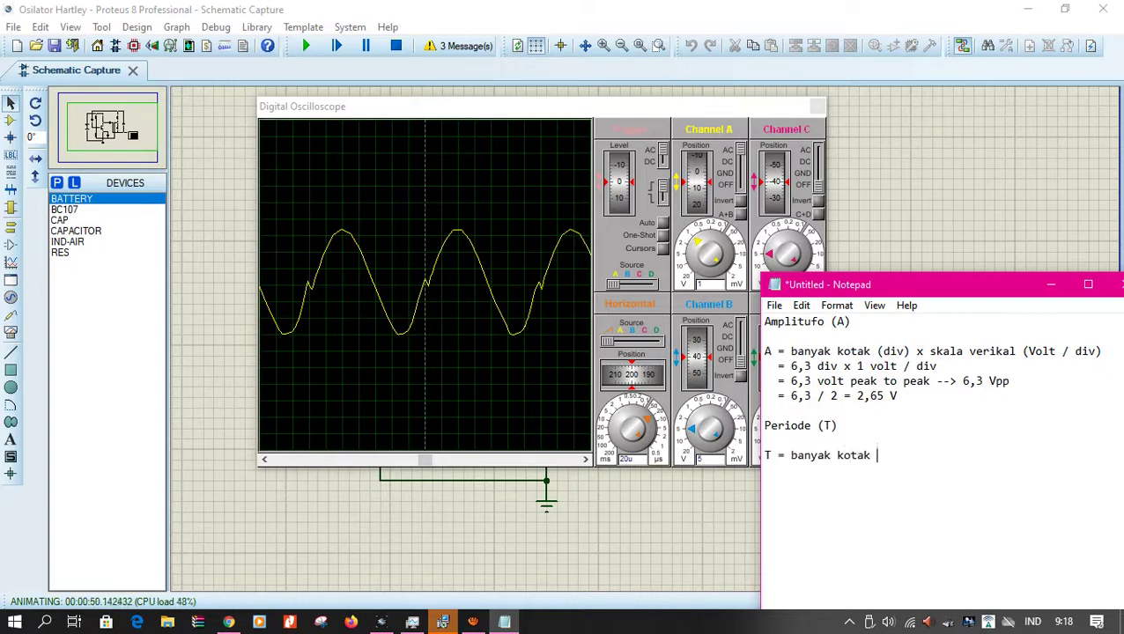
type("x skala horizon")
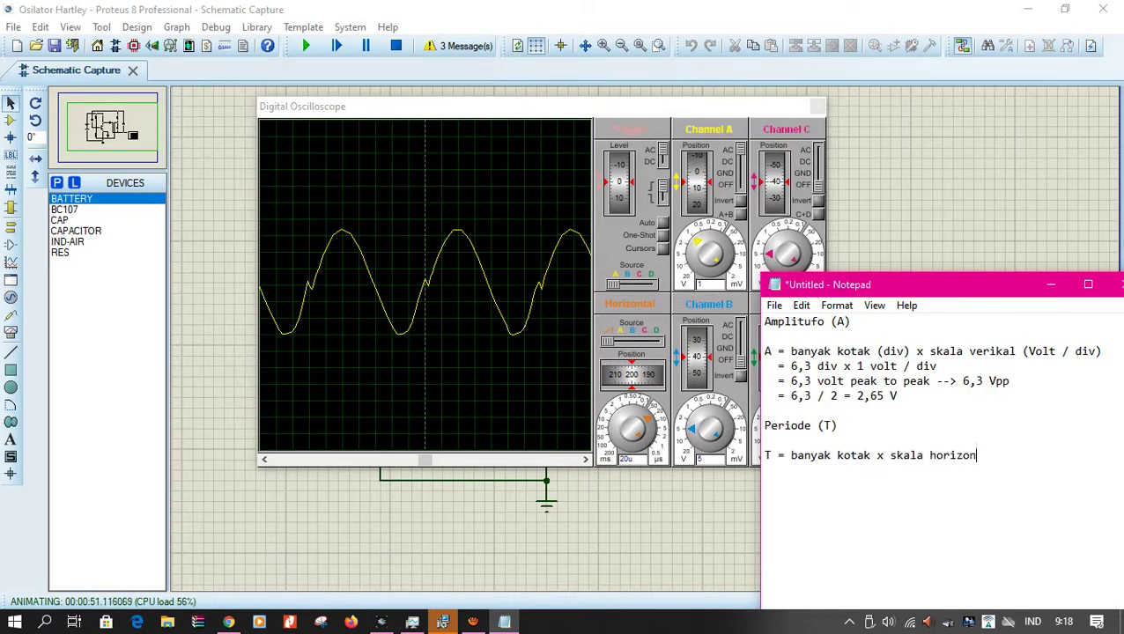
Write the line "= 7 div x 20us" under the period formula
key("Return")
type("=")
type("7 div x")
type("20")
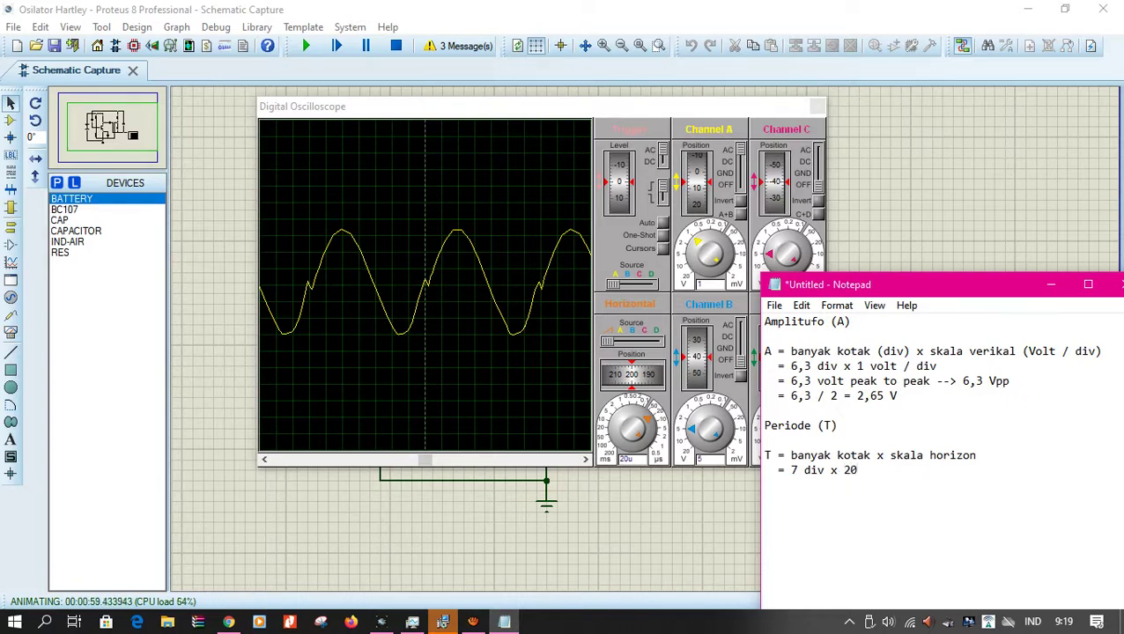
type(" u")
key("BackSpace")
key("BackSpace")
type("us")
Remove the word "div" from the period calculation line
key("Left")
key("Left")
key("Left")
key("Left")
key("Left")
key("Left")
key("Left")
key("BackSpace")
key("BackSpace")
key("BackSpace")
key("BackSpace")
Add the result line "= 140 us" to the period calculation and insert a space between "20" and "us"
key("Right")
key("Right")
key("Right")
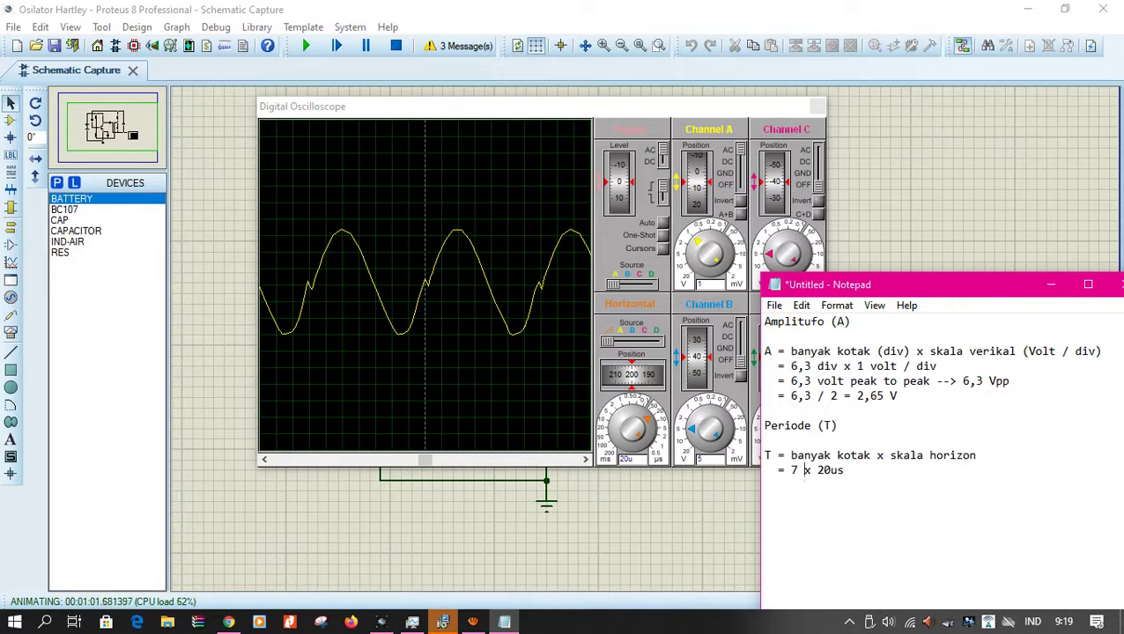
key("Right")
key("Right")
key("Right")
key("Right")
type("= 140")
type("s")
left_click(829, 470)
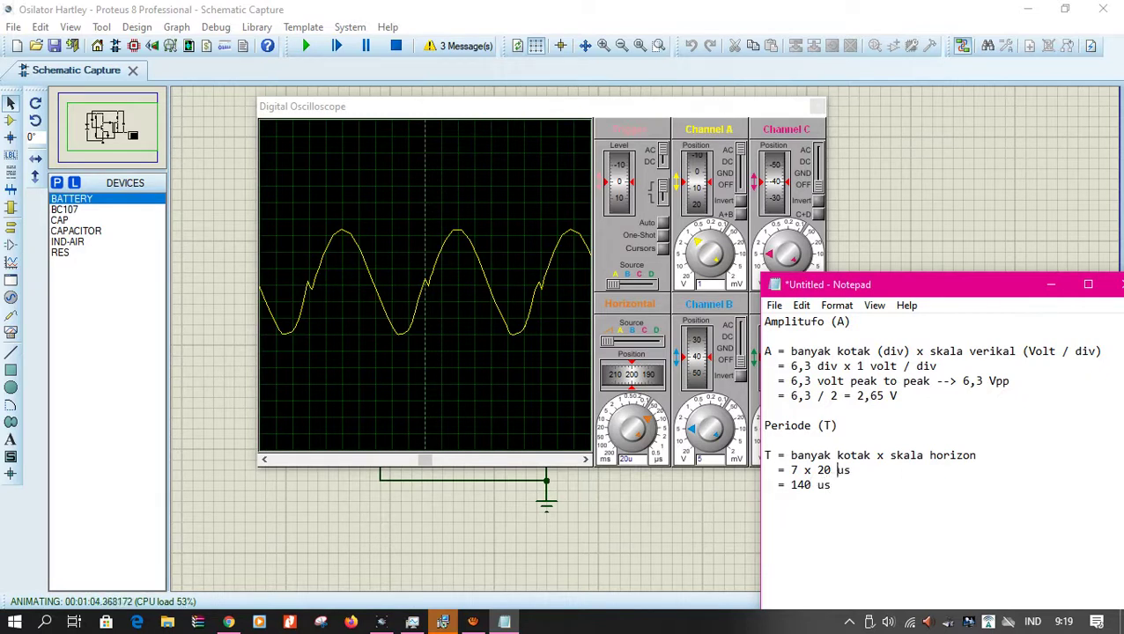
Add the heading "Frekuensi (F)" below the period section
key("Down")
type("Fre")
type("kuebsi")
key("BackSpace")
key("BackSpace")
key("BackSpace")
type("nsi")
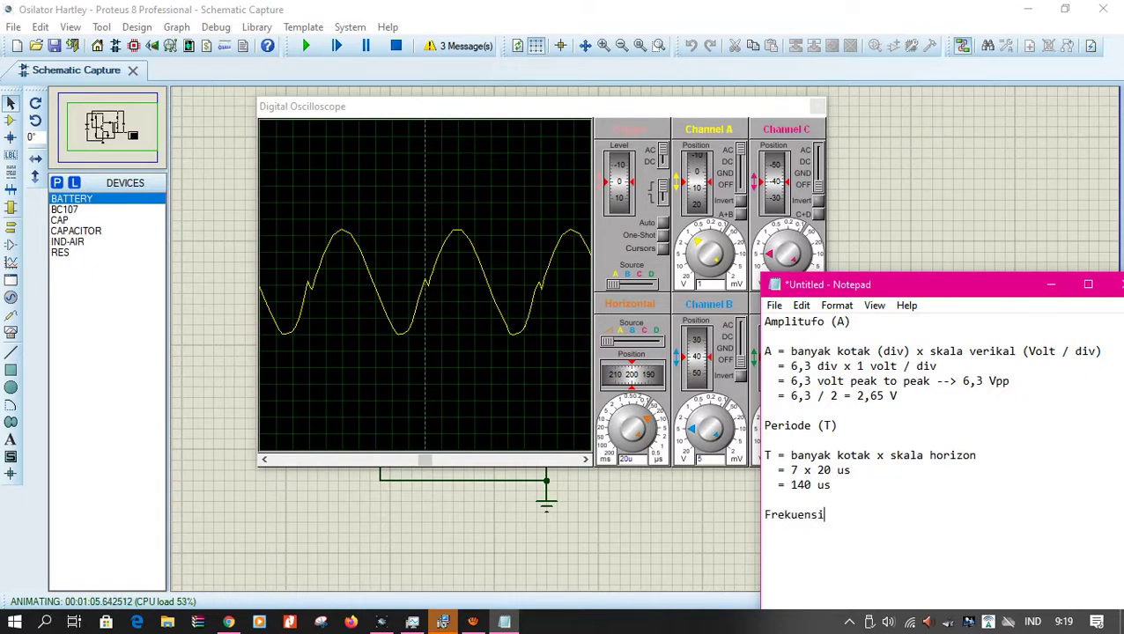
type(" (F)")
Write the frequency formula "F = 1/T" and the calculation line "= 1 / 140us =" under the heading
key("Return")
key("Return")
type("F = 1/T")
key("Return")
type("= 1 / 140u")
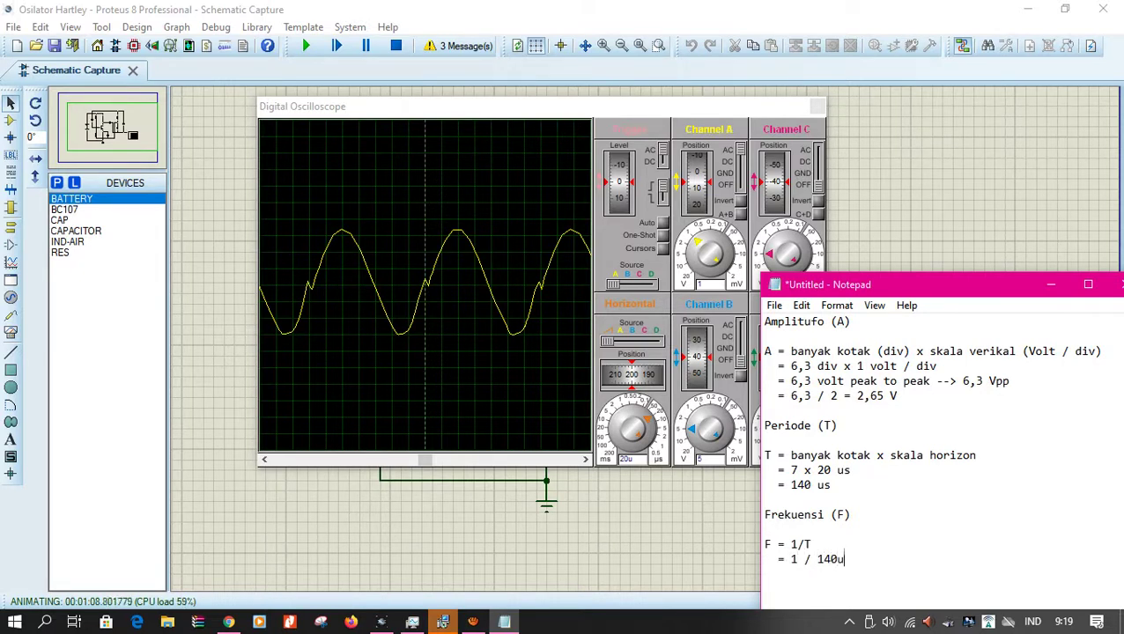
type("s =")
Find and open the Windows Calculator app
key("super")
type("cal")
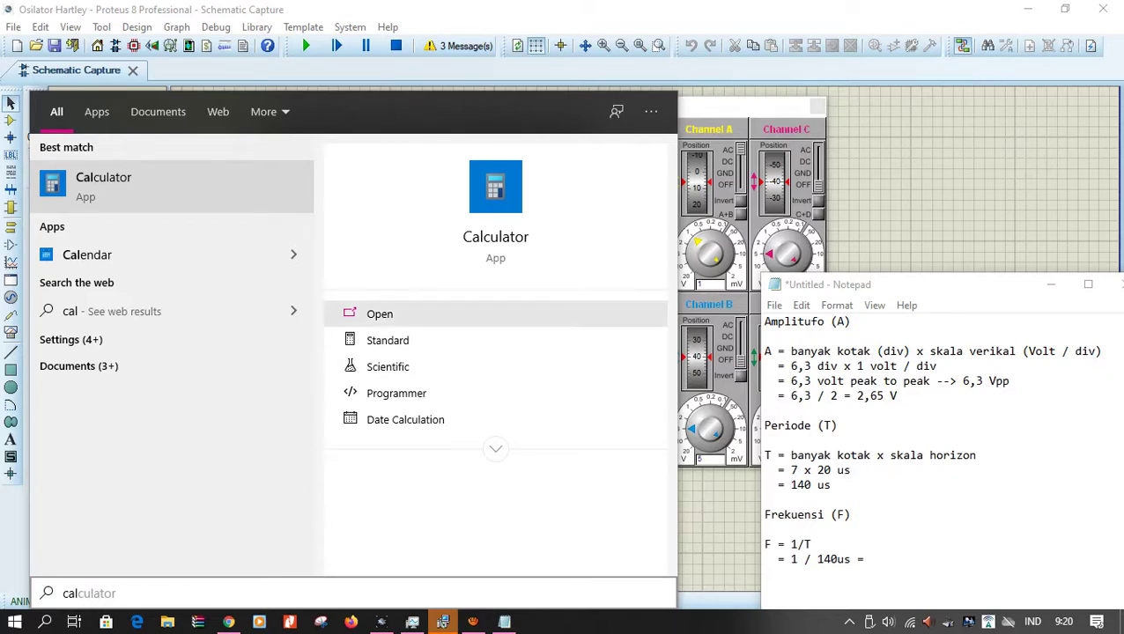
left_click(388, 313)
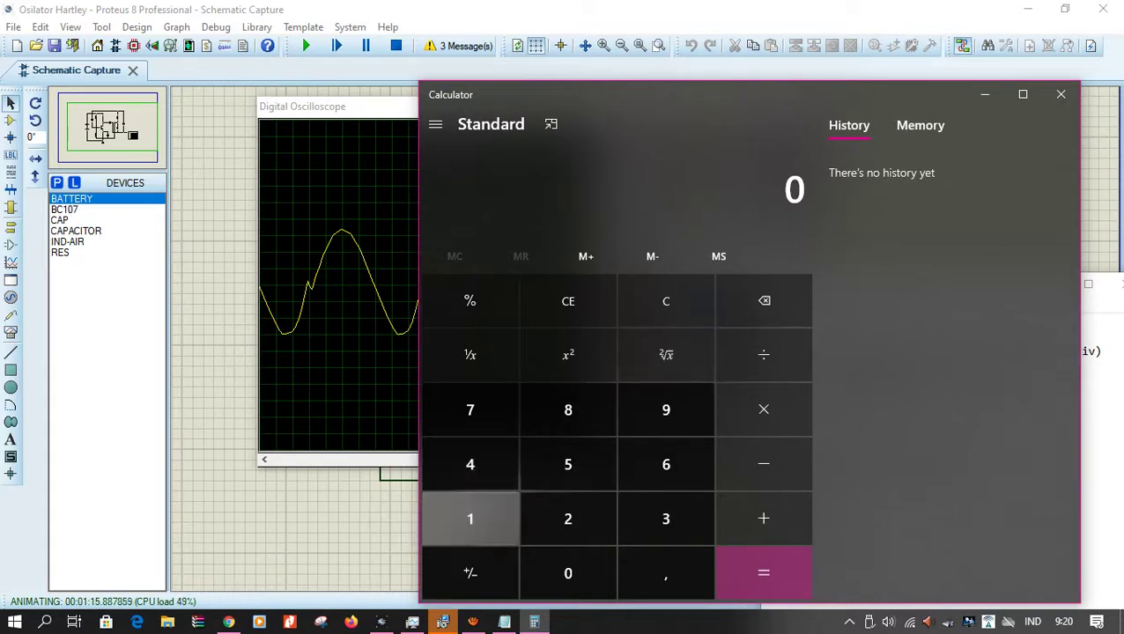
Calculate 1 ÷ 140 in Calculator
left_click(470, 518)
left_click(763, 354)
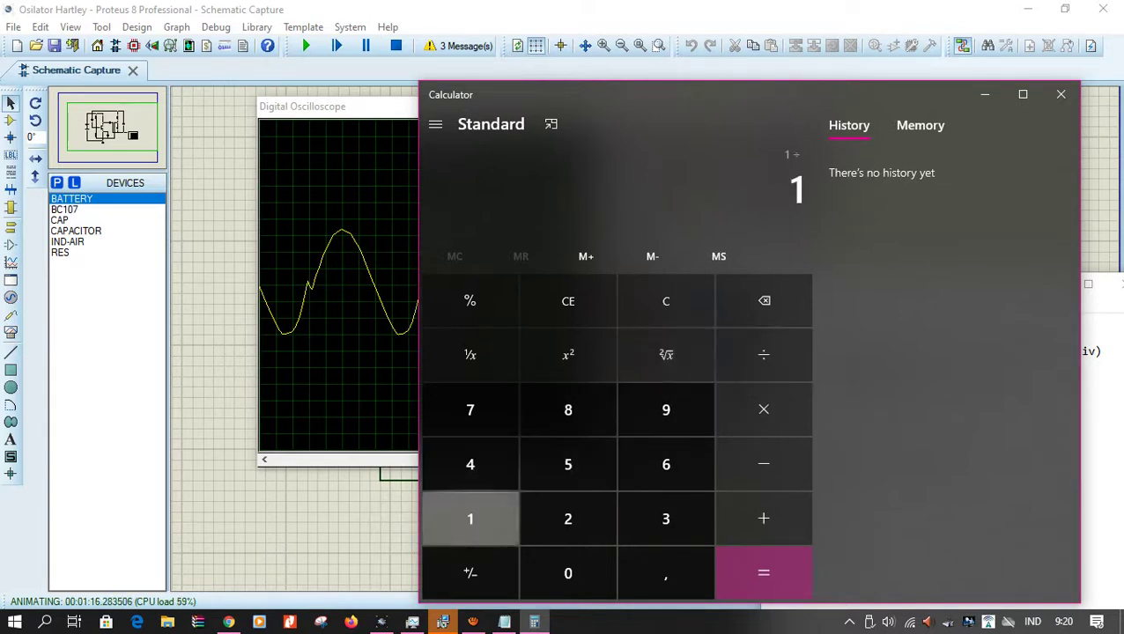
left_click(469, 463)
left_click(567, 572)
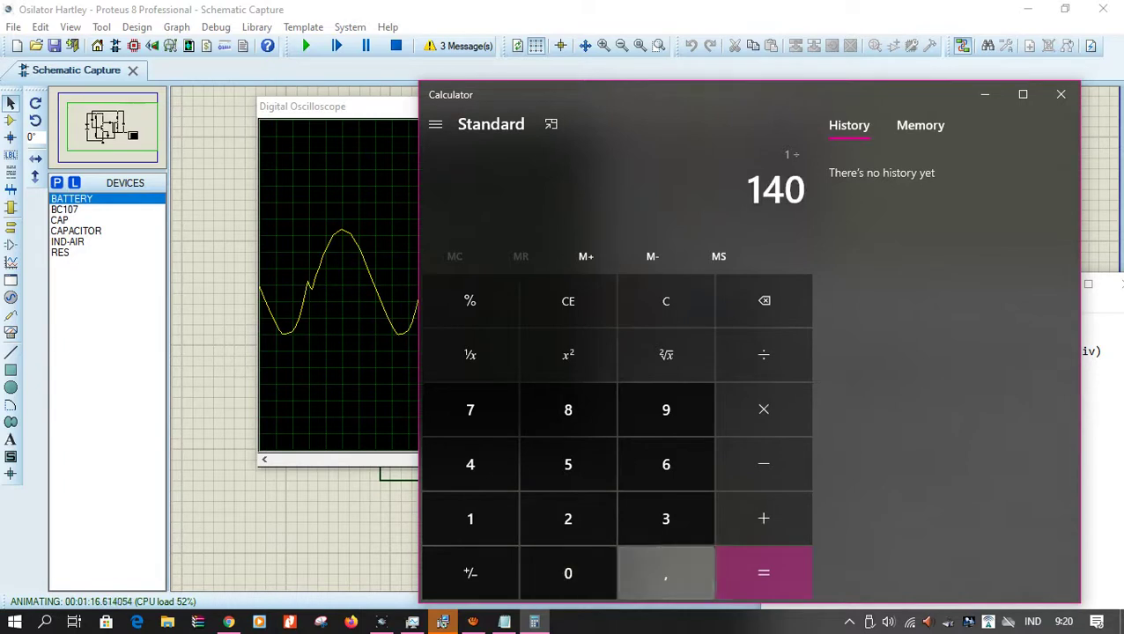
left_click(763, 572)
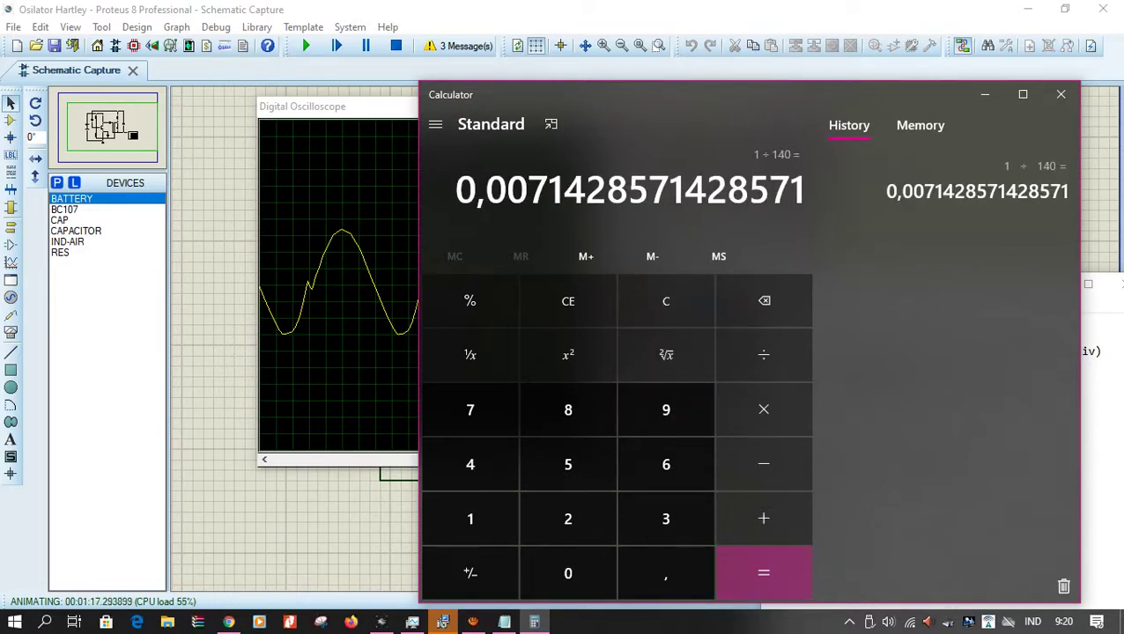
Move Calculator clear of the notes and append the bracketed numerator "(1 x 1000000)" to the frequency calculation line in Notepad
left_click_drag(616, 94, 317, 113)
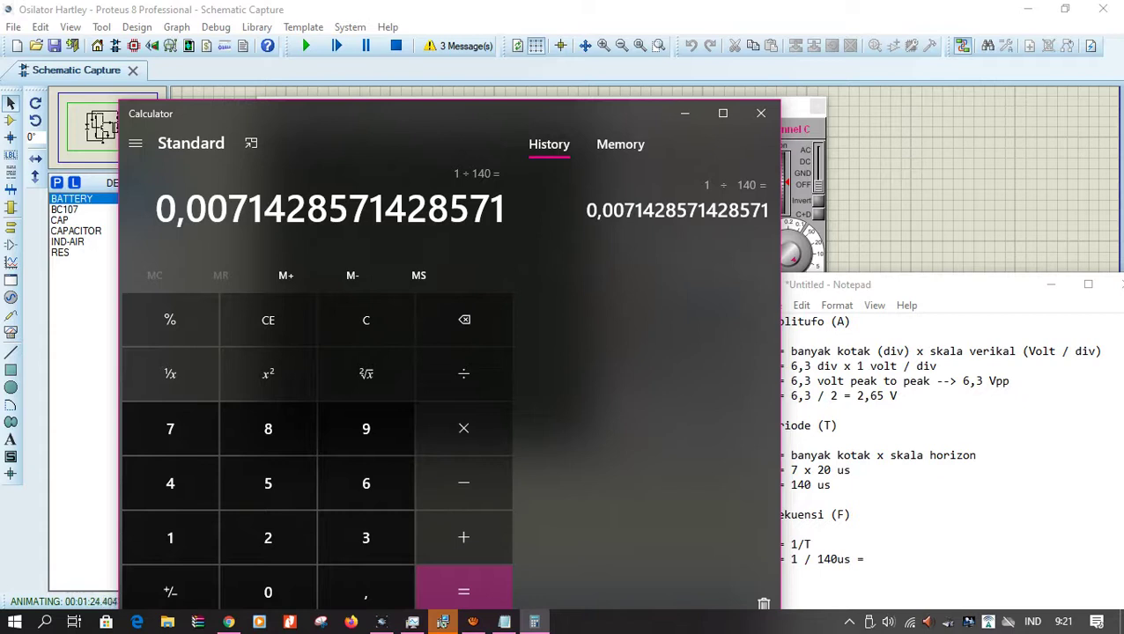
key("alt+Tab")
type("1")
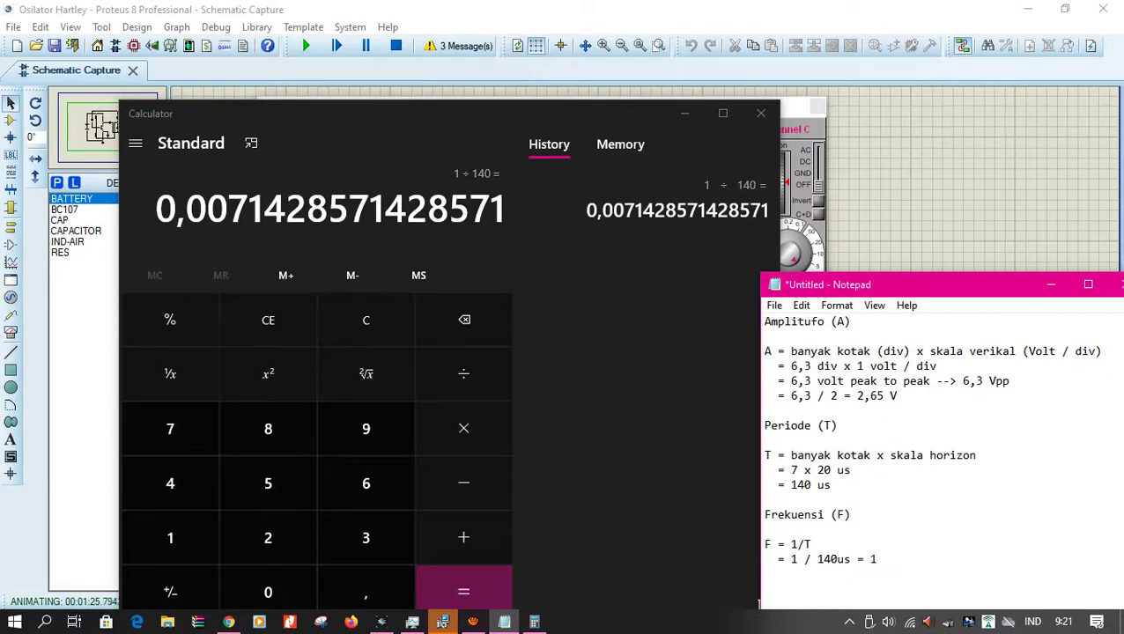
type(" x 1000000)")
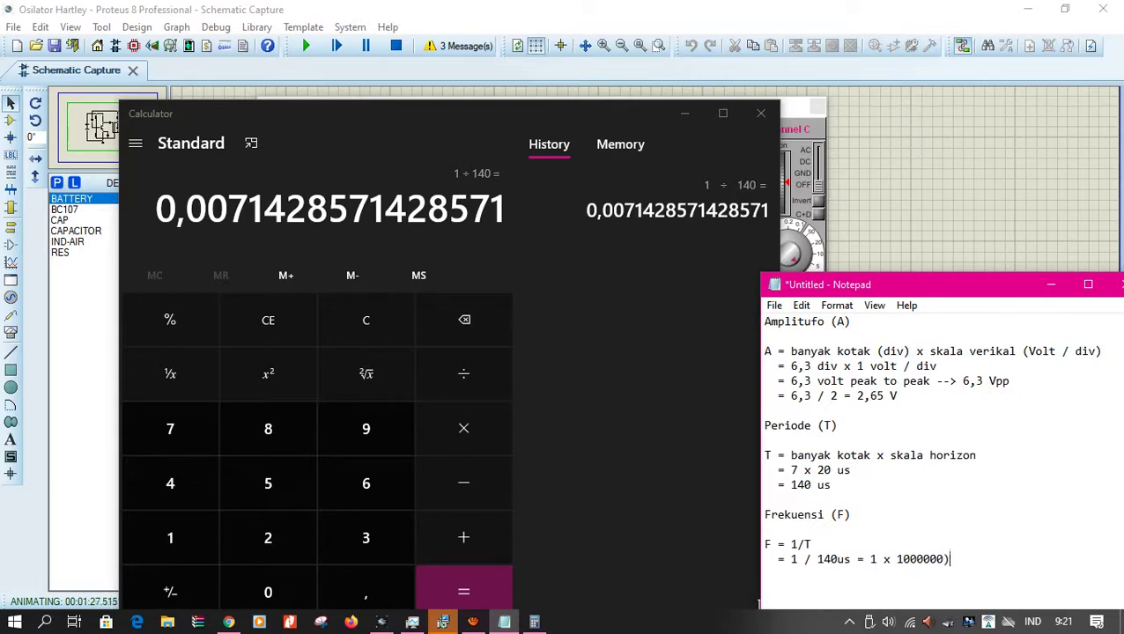
key("Left")
key("Left")
key("Left")
key("Left")
key("Left")
key("Left")
key("Left")
key("Left")
key("Left")
key("Left")
key("Left")
type("(")
Append the divisor "/ 140 =" after the bracketed numerator in the frequency calculation line
key("Right")
key("Right")
key("Right")
key("Right")
key("Right")
key("Right")
key("Right")
key("Right")
key("Right")
key("Right")
key("Right")
key("Right")
type("/ 1")
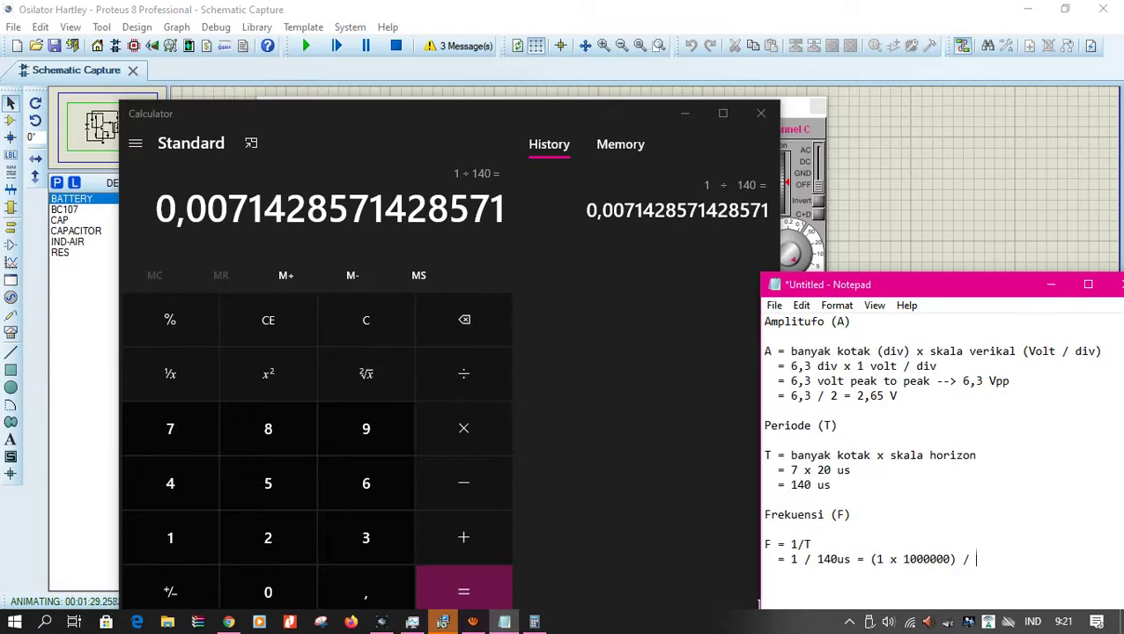
type("40 =")
Switch to Calculator, clear it and calculate 1 × 1000000 ÷ 140
left_click(433, 269)
left_click(366, 320)
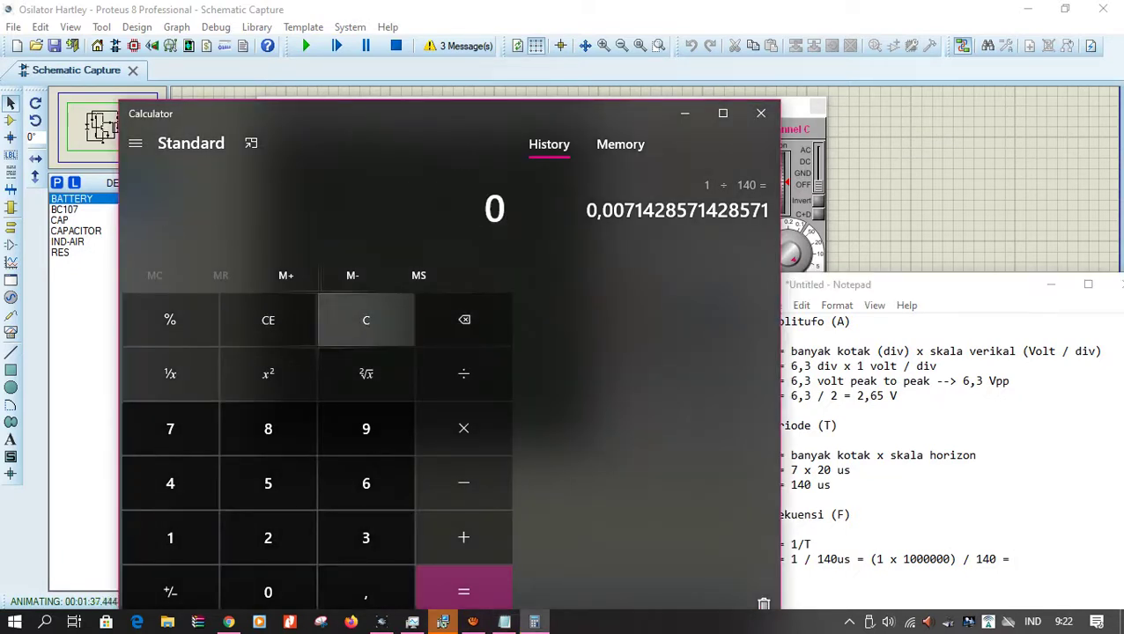
key("1")
key("asterisk")
type("0000000")
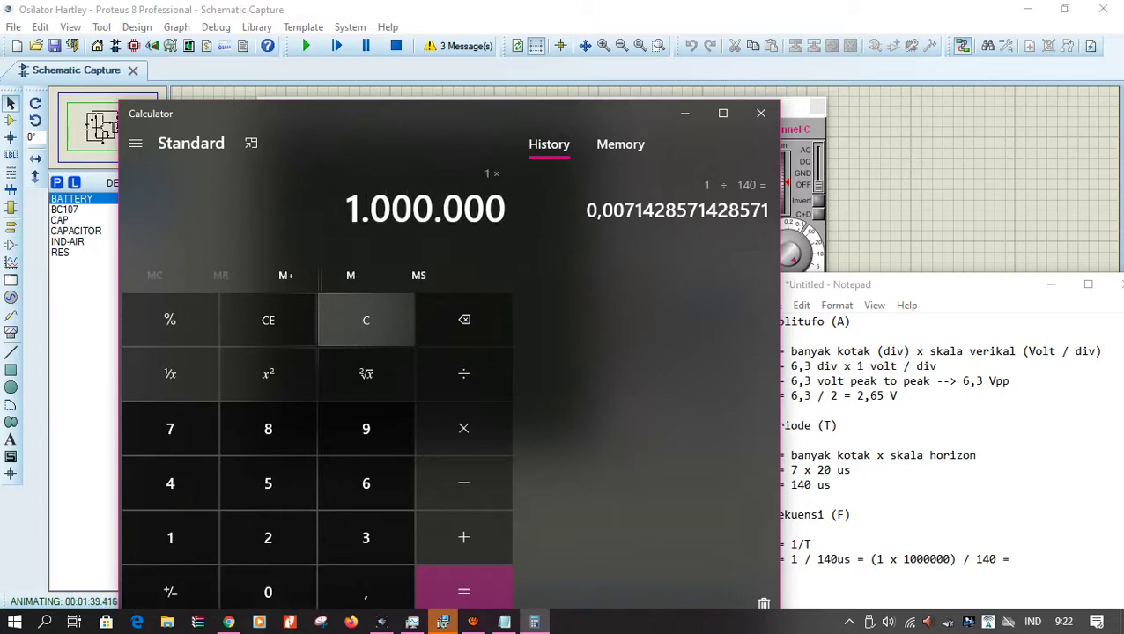
key("Return")
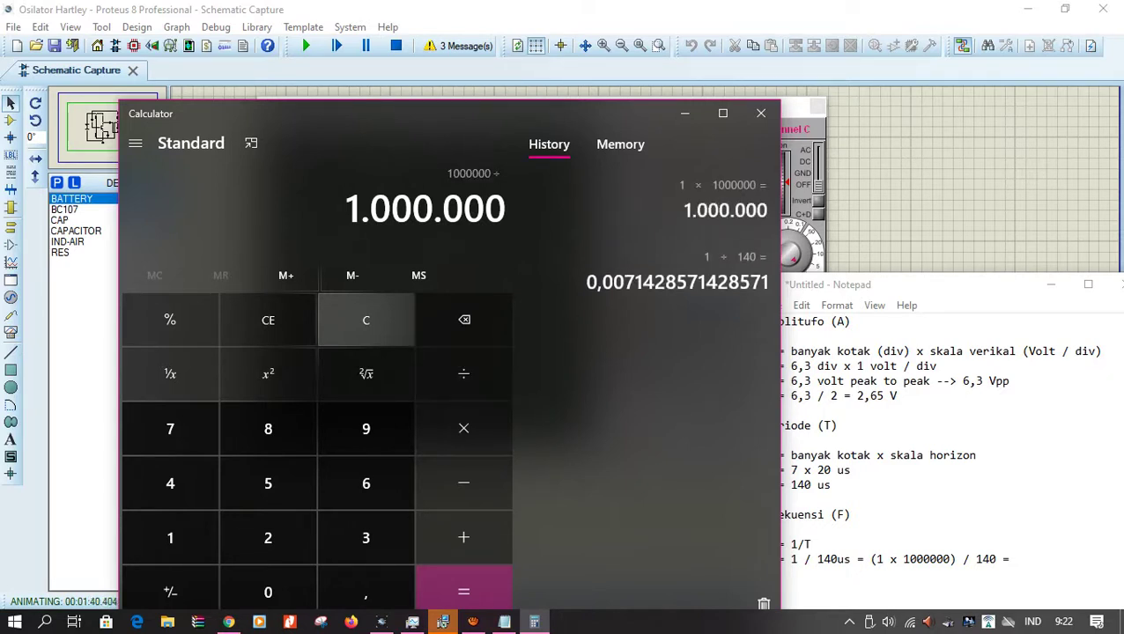
type("140")
key("Return")
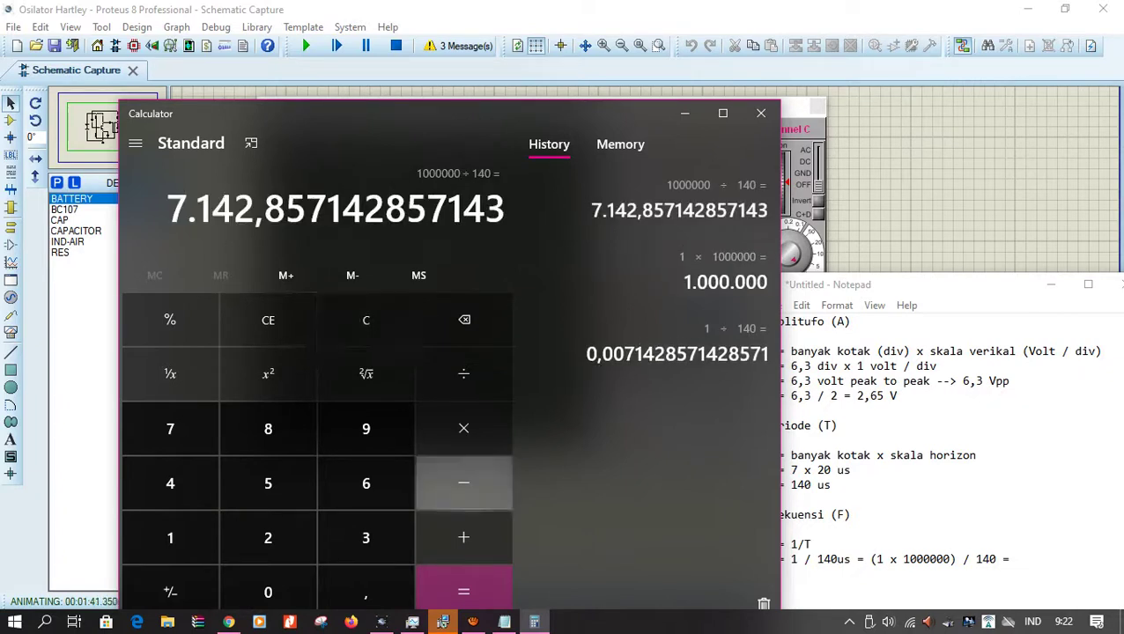
Complete the frequency line in Notepad with "7142 Hz = 7kHz" and move the Notepad window fully into view
left_click(504, 621)
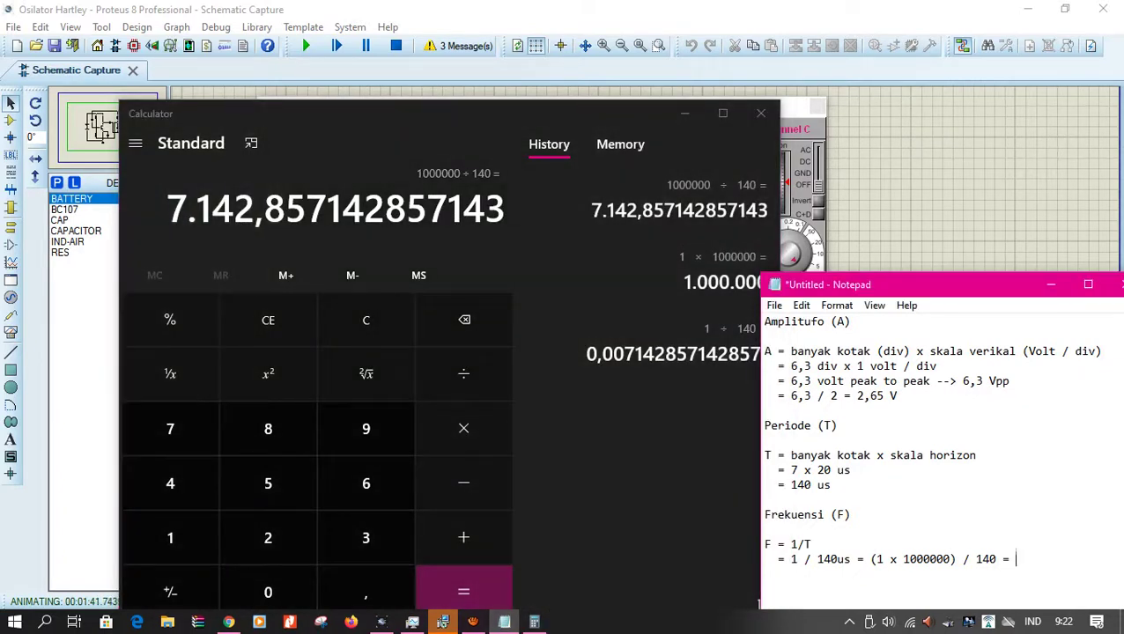
type("7142 Hz = 7kHz")
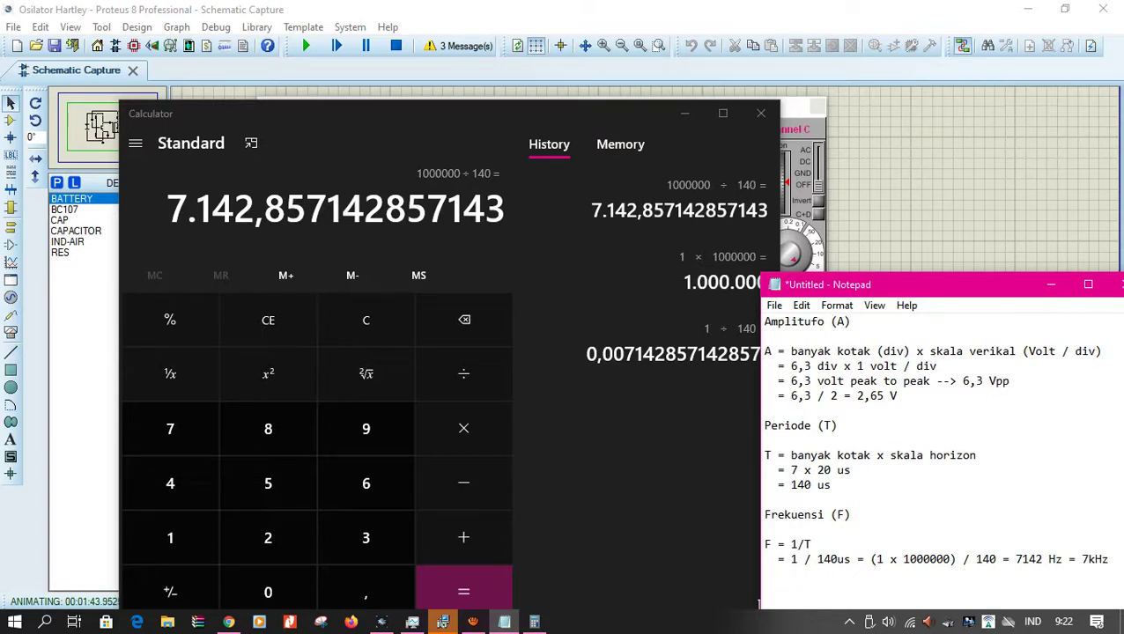
left_click_drag(934, 284, 829, 231)
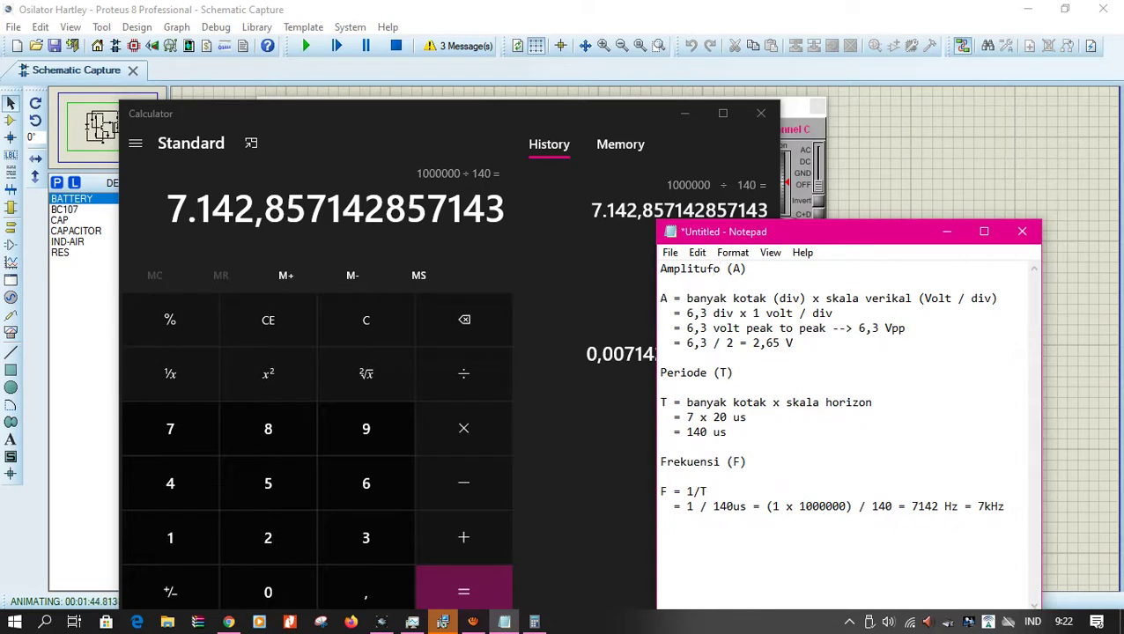
Correct the misspelled amplitude heading to "Amplitudo (A)" and close Calculator
left_click(720, 269)
key("BackSpace")
type("d")
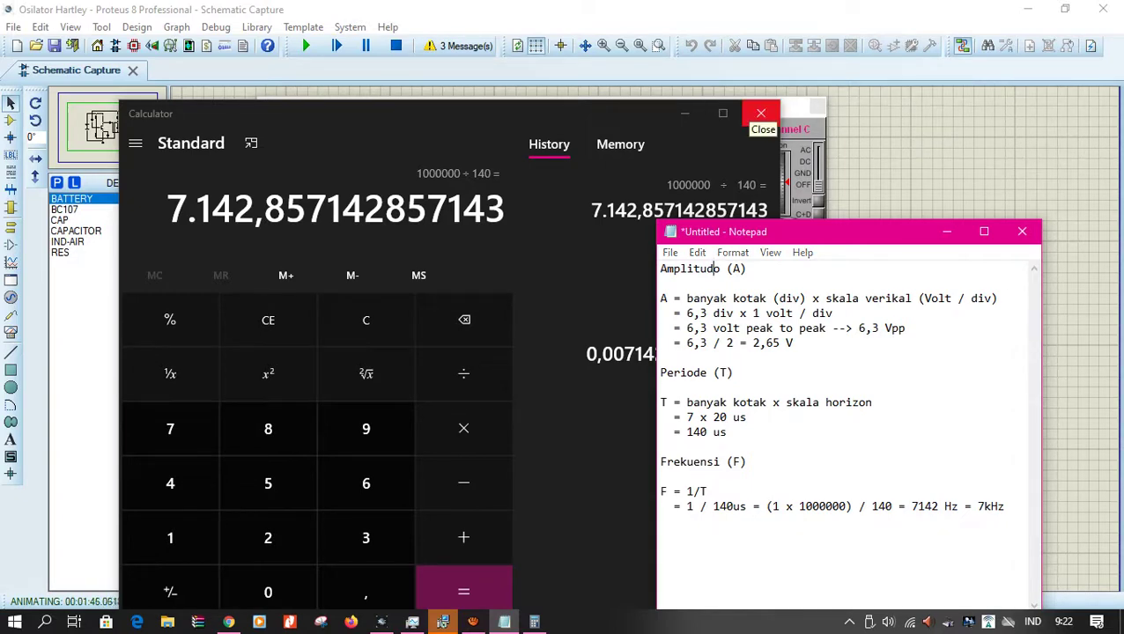
left_click(761, 113)
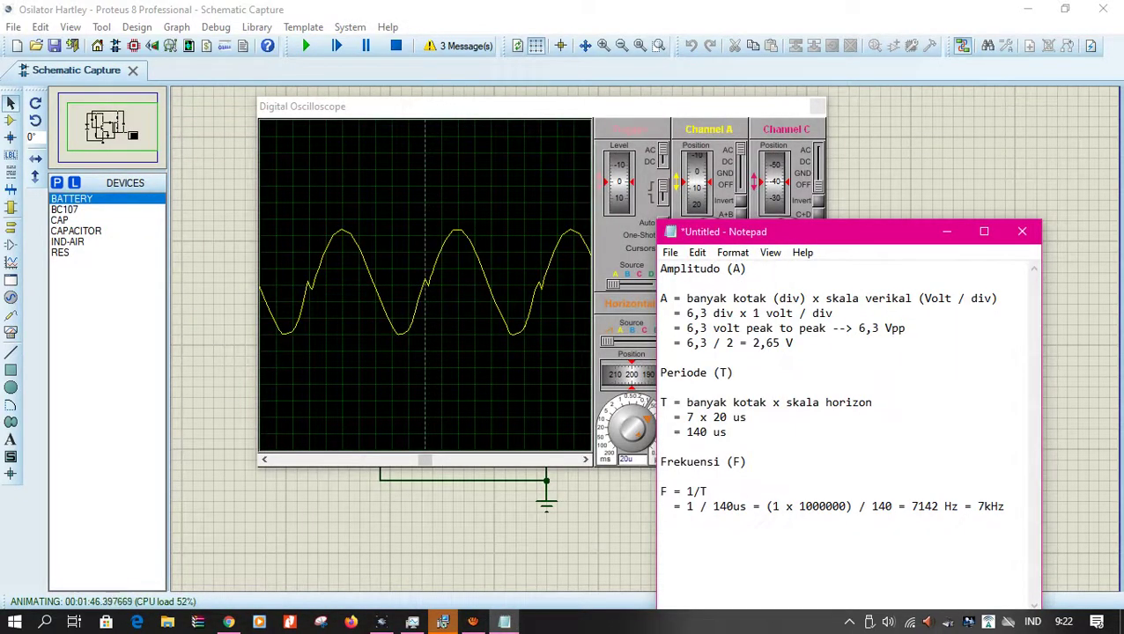
Stop the oscillator simulation and bring the full Hartley schematic in Proteus to the front
left_click(396, 45)
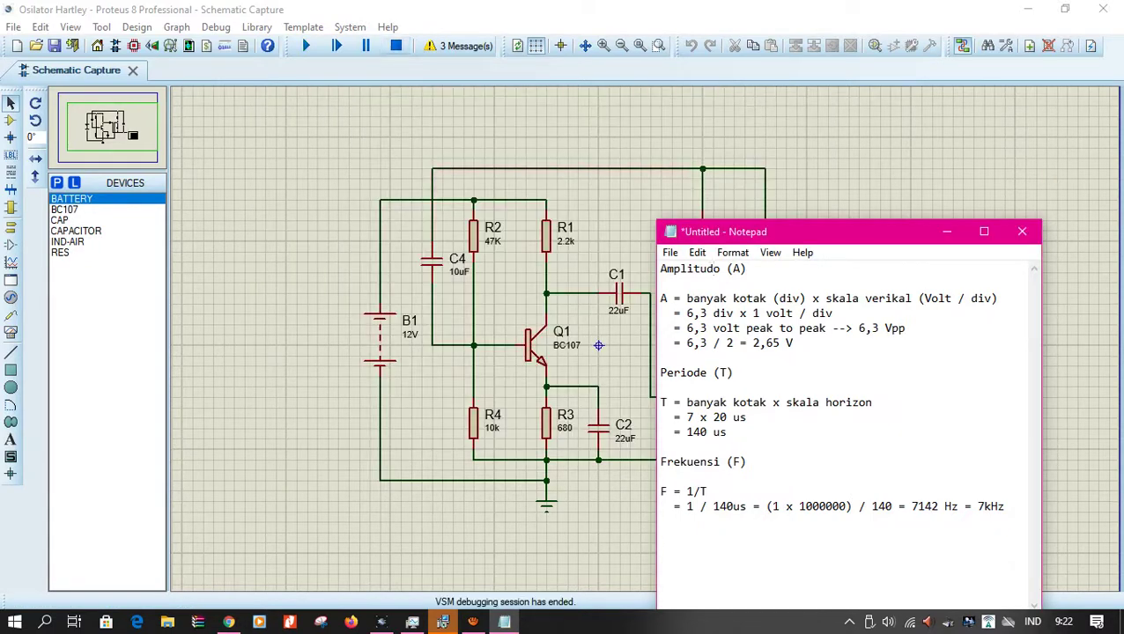
left_click(598, 345)
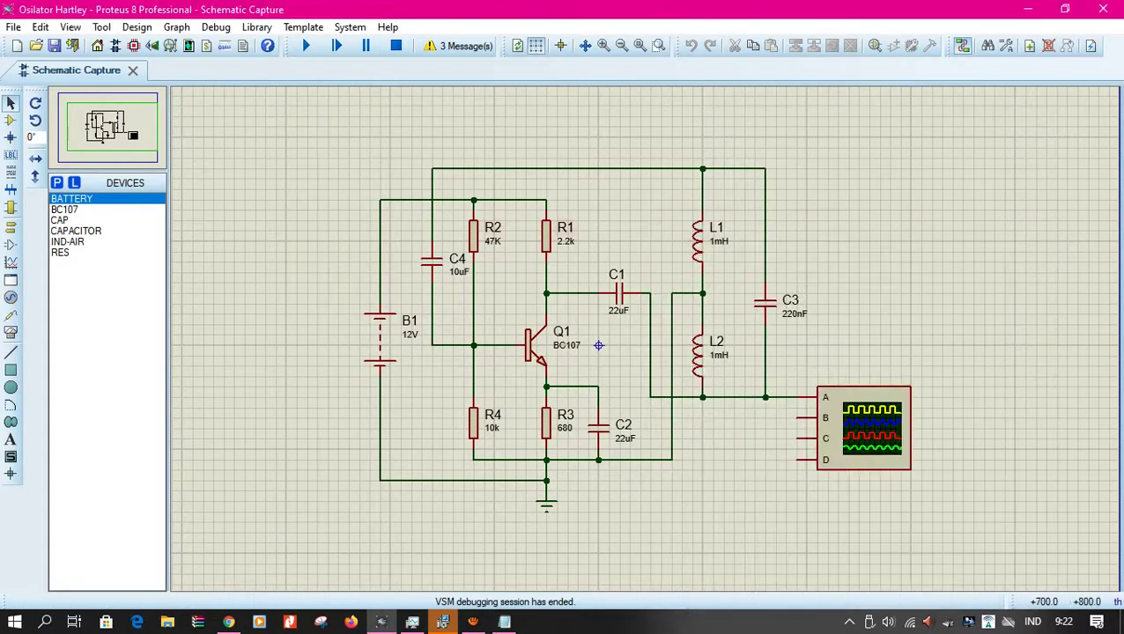
left_click_drag(598, 345, 517, 361)
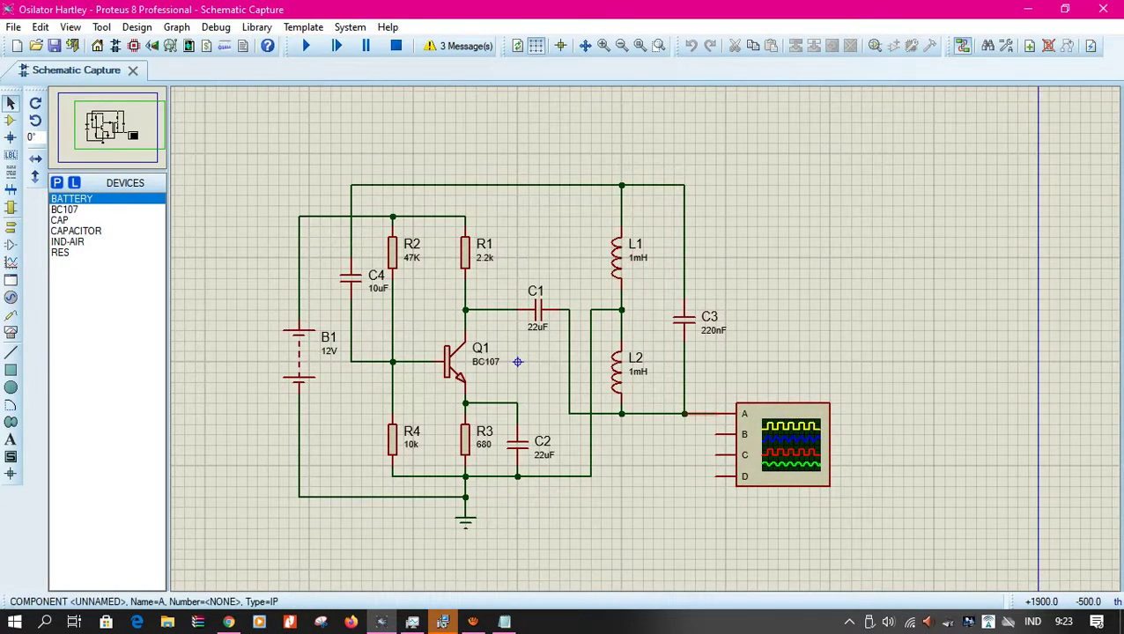
left_click_drag(517, 362, 494, 335)
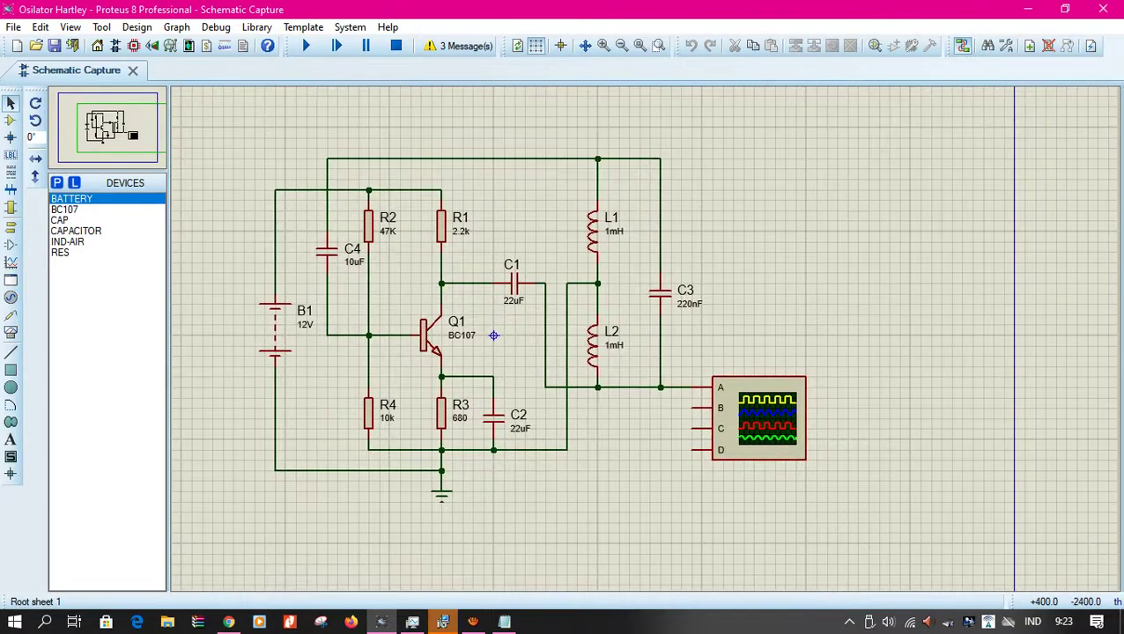
Switch to Notepad and reposition its window over the schematic to review all amplitude, period and frequency calculations
key("alt+Tab")
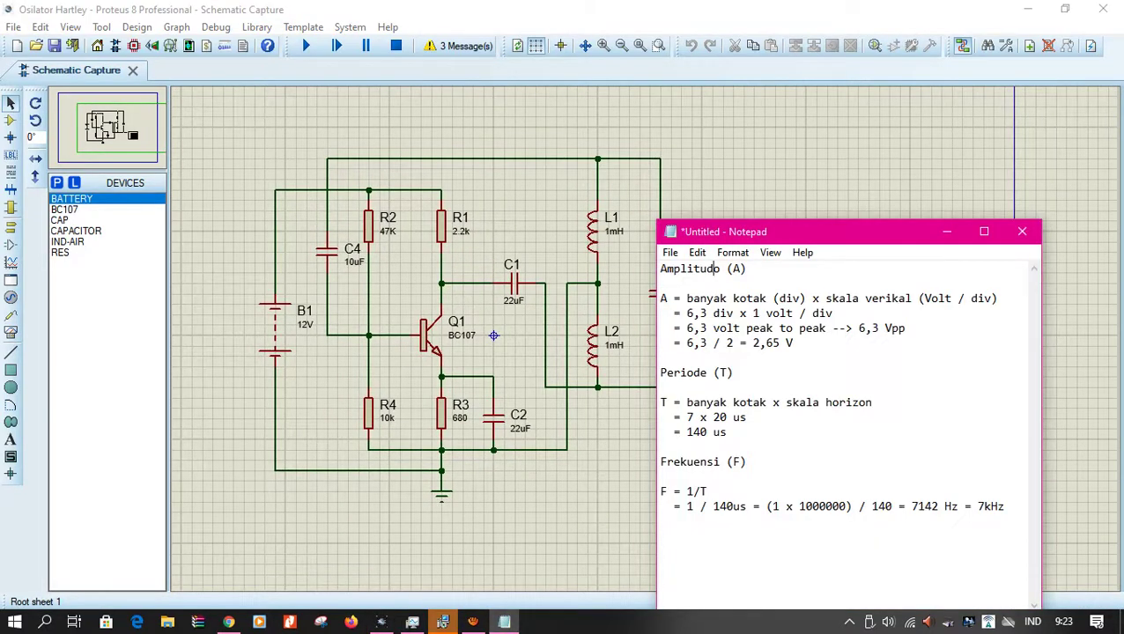
key("Down")
key("Down")
key("Down")
key("Down")
key("Down")
key("Down")
key("Down")
key("Down")
left_click_drag(793, 232, 814, 124)
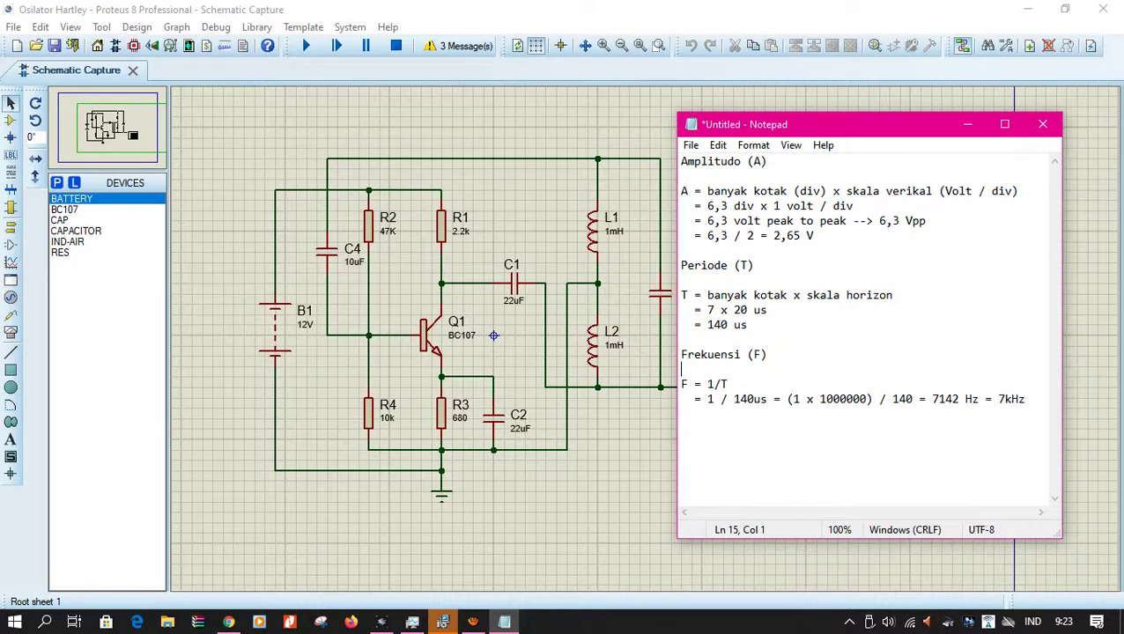